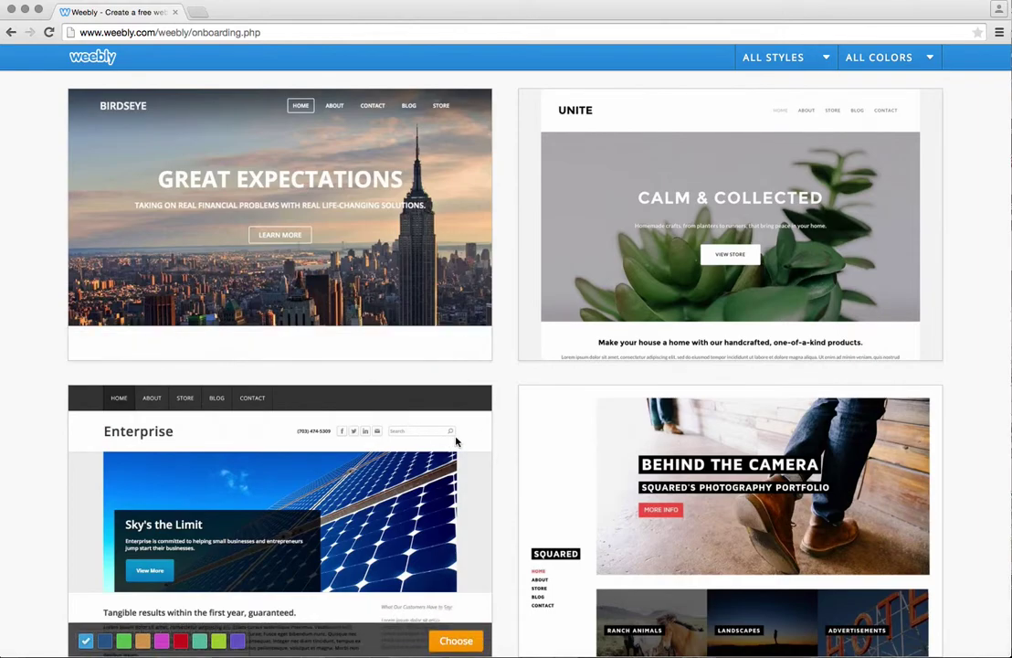
Scroll up through the theme gallery to reach the Strict Corp theme.
scroll(411, 398, up, 10)
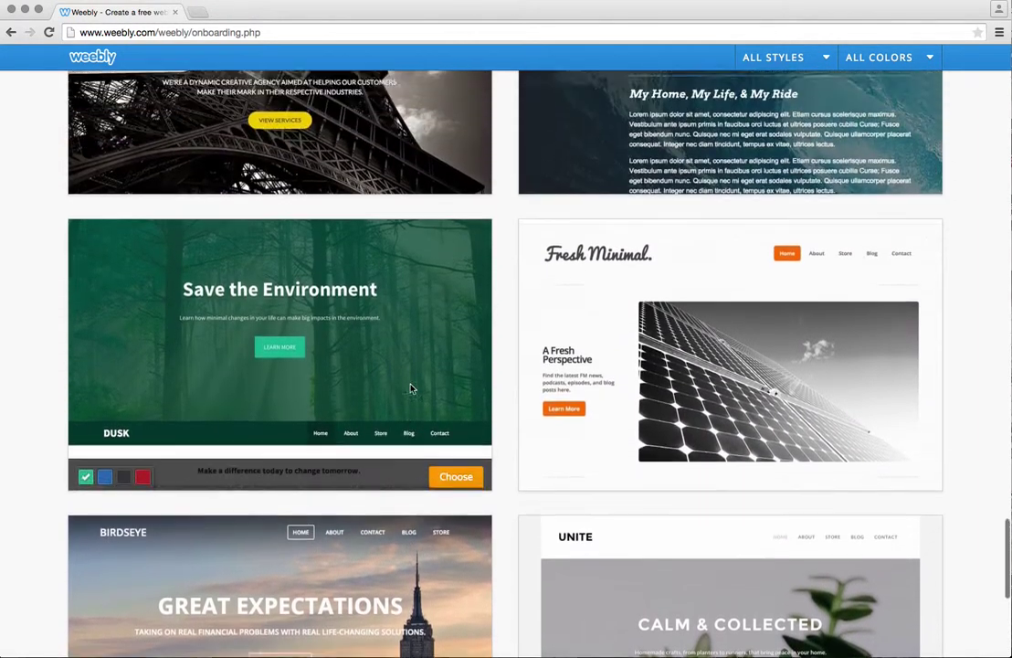
scroll(411, 389, up, 8)
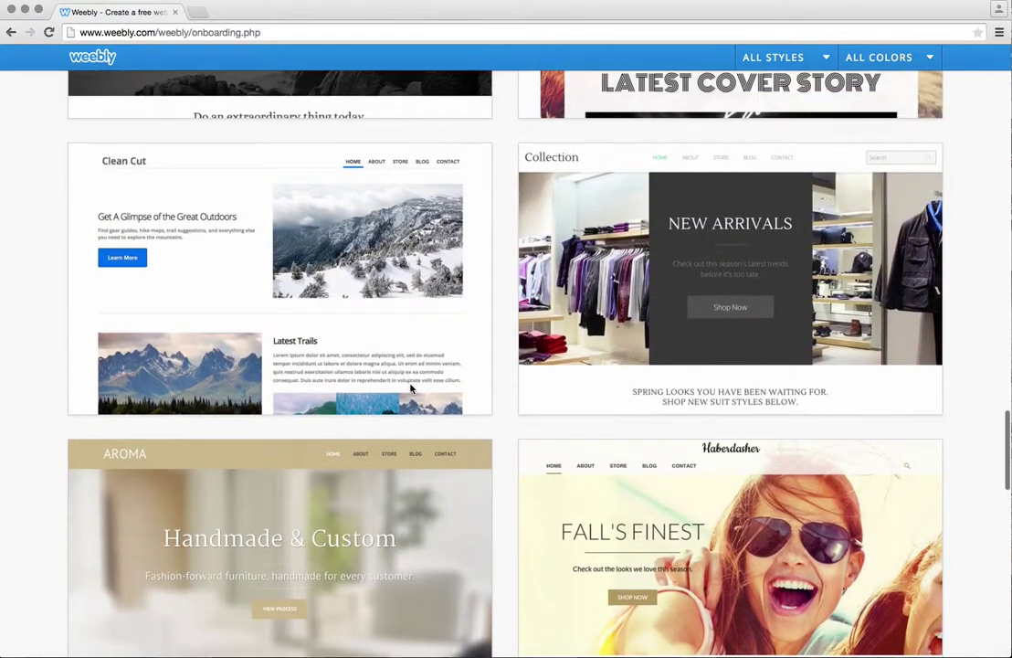
mouse_move(412, 389)
scroll(411, 388, up, 5)
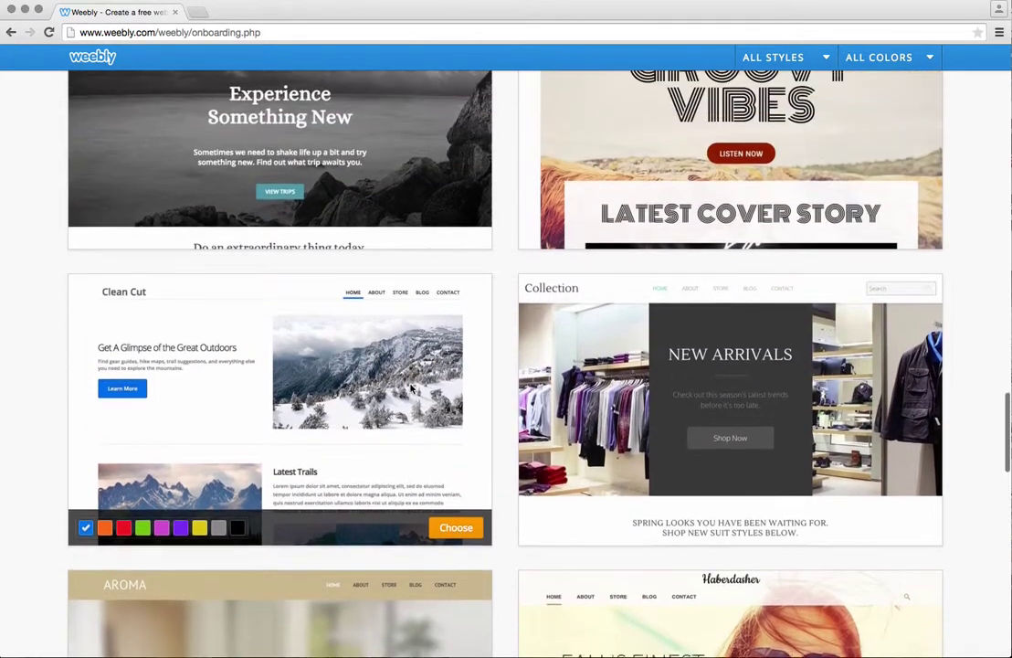
scroll(411, 388, up, 10)
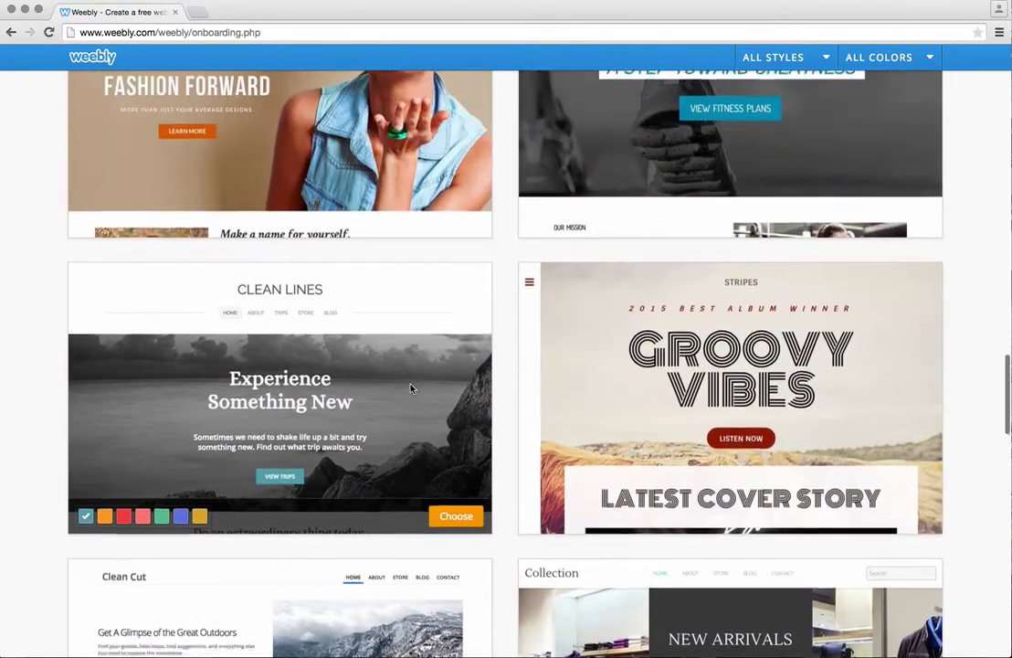
scroll(411, 388, up, 12)
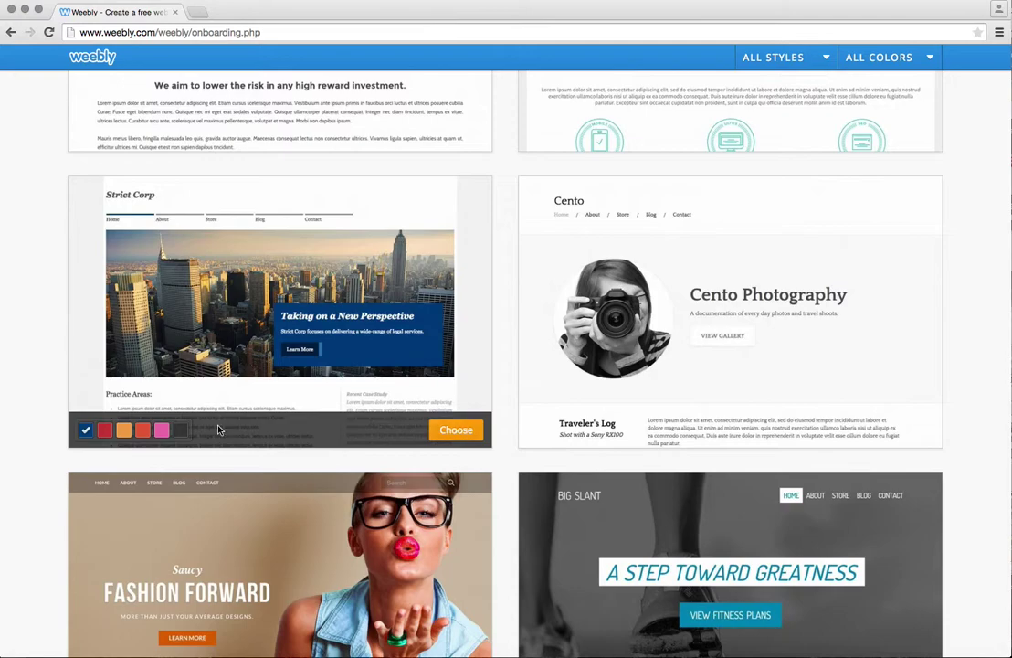
Preview Strict Corp's red, orange, pink and dark variants, then choose it in blue.
click(103, 430)
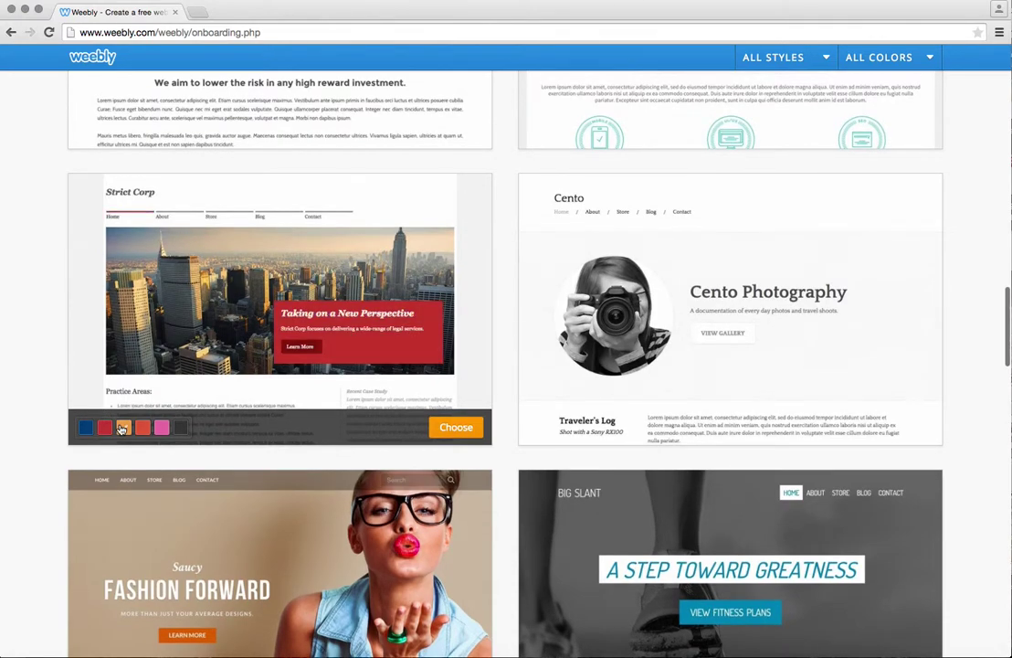
click(127, 430)
click(143, 429)
click(162, 430)
click(181, 430)
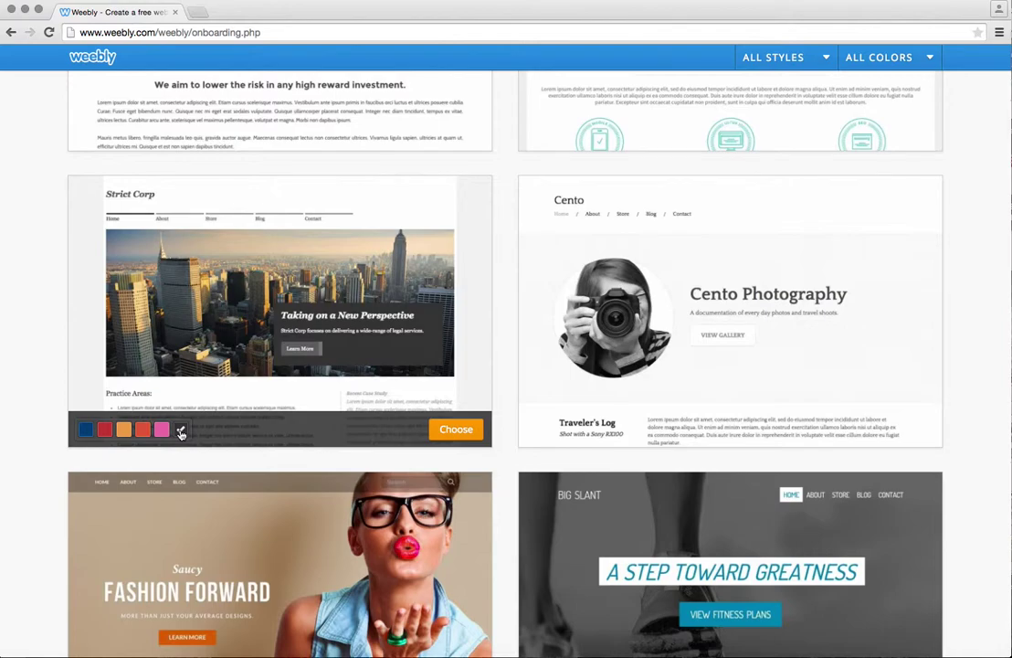
click(86, 430)
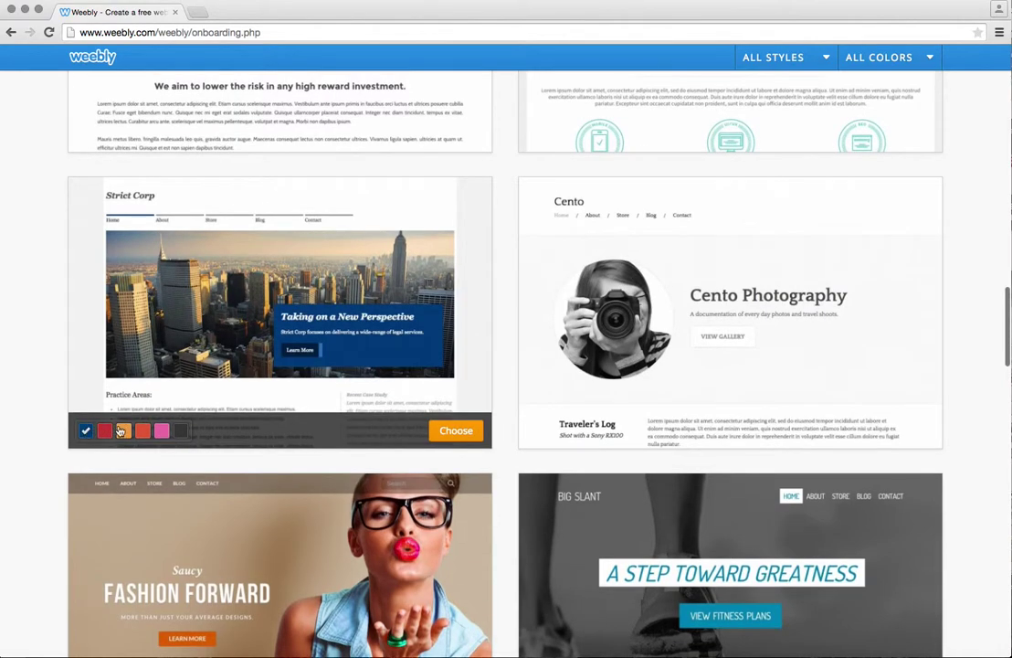
click(456, 435)
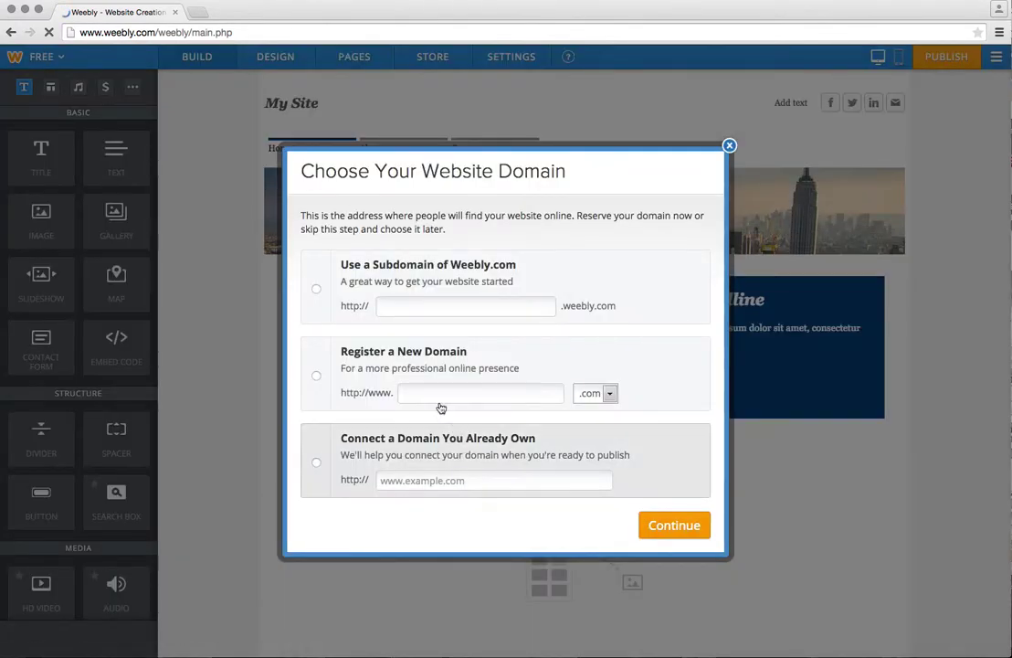
Reserve a hyphenated Weebly.com subdomain built from the owner's name and continue past the domain dialog.
click(316, 290)
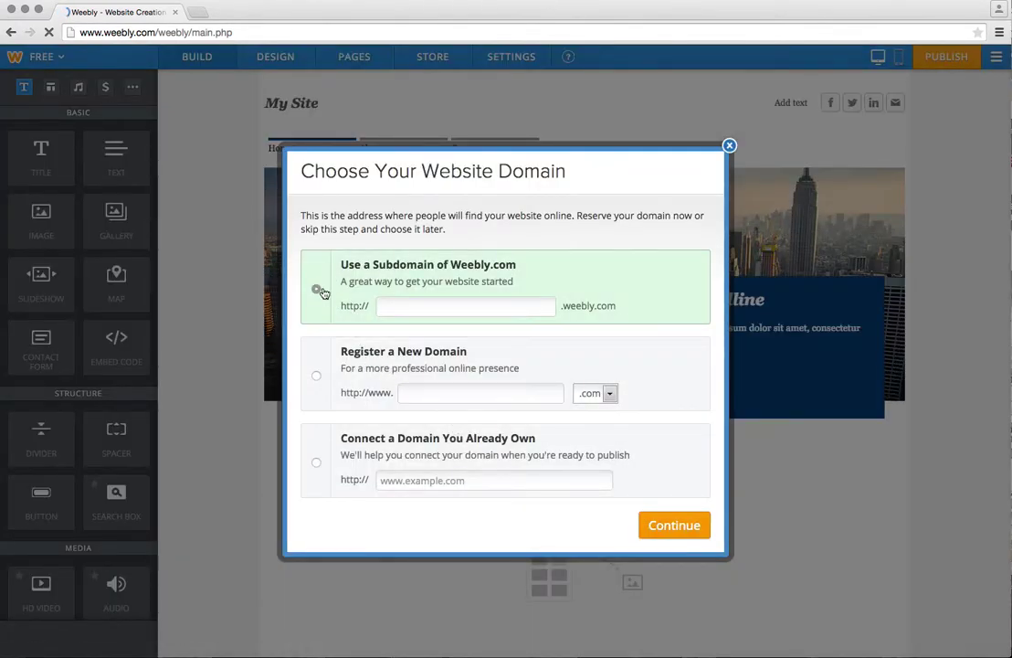
click(415, 305)
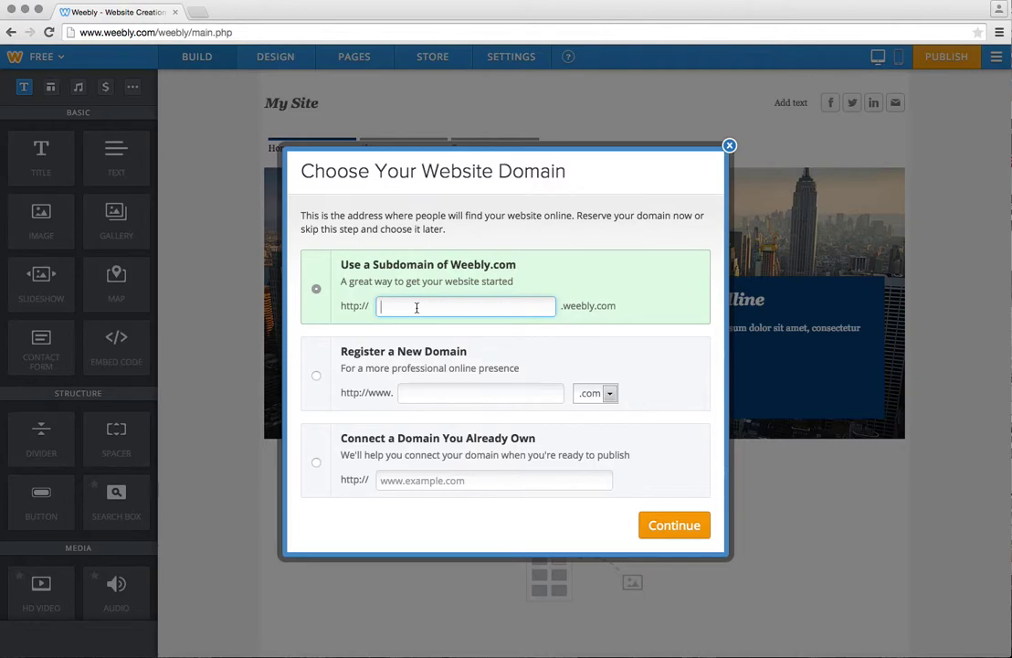
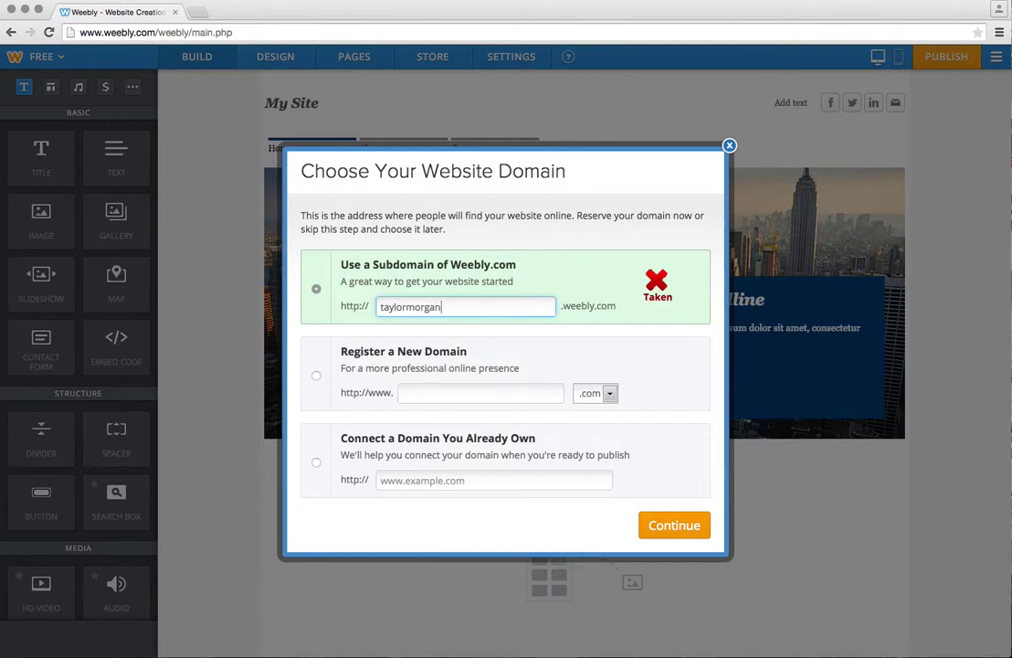
click(408, 307)
text(-)
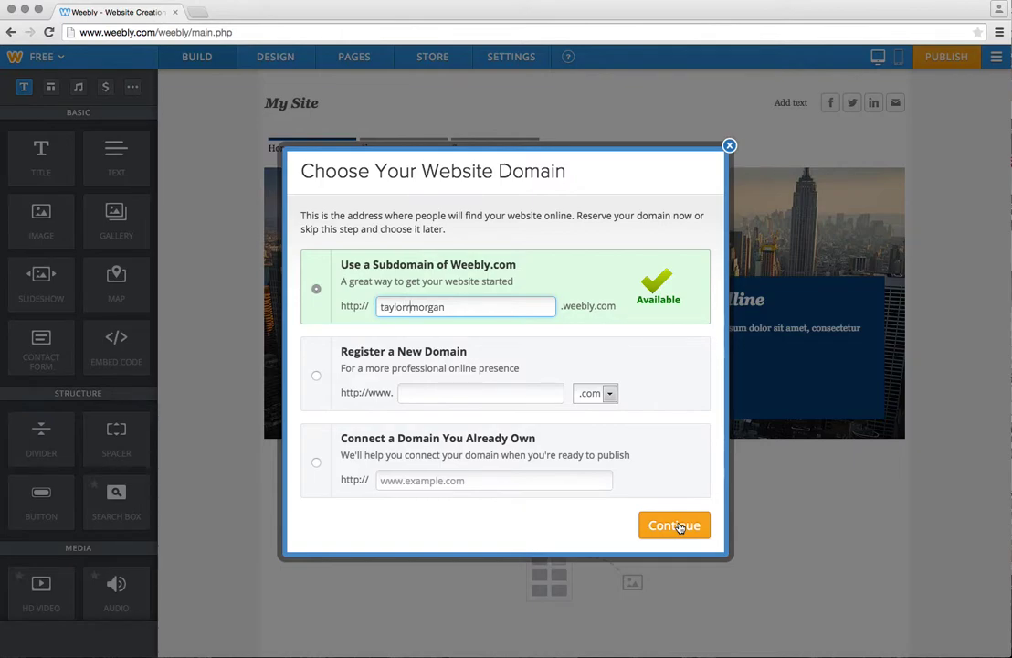
click(680, 526)
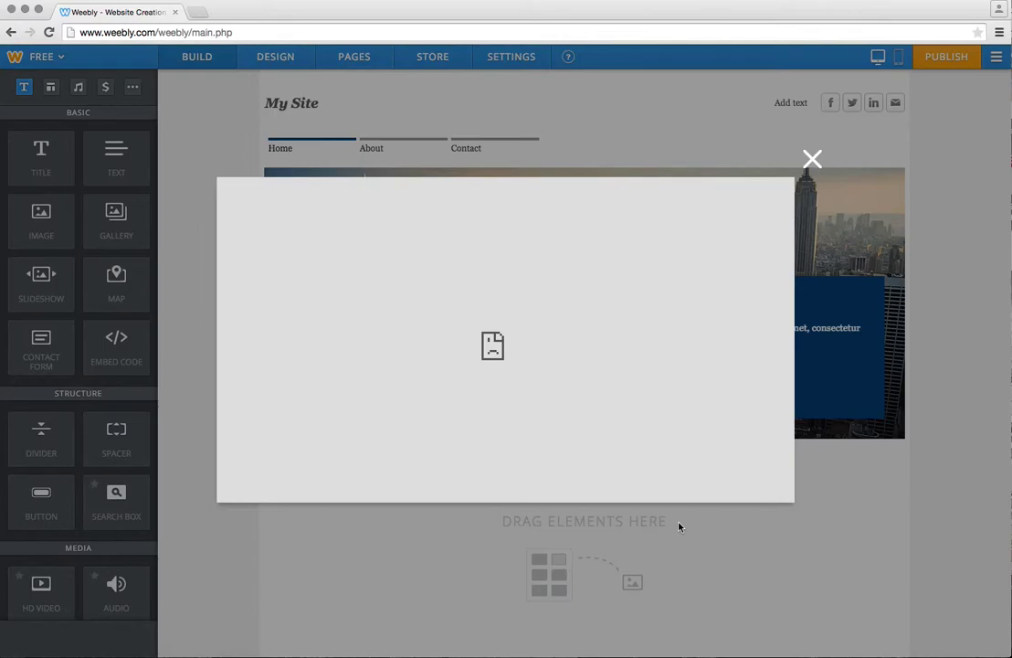
click(814, 159)
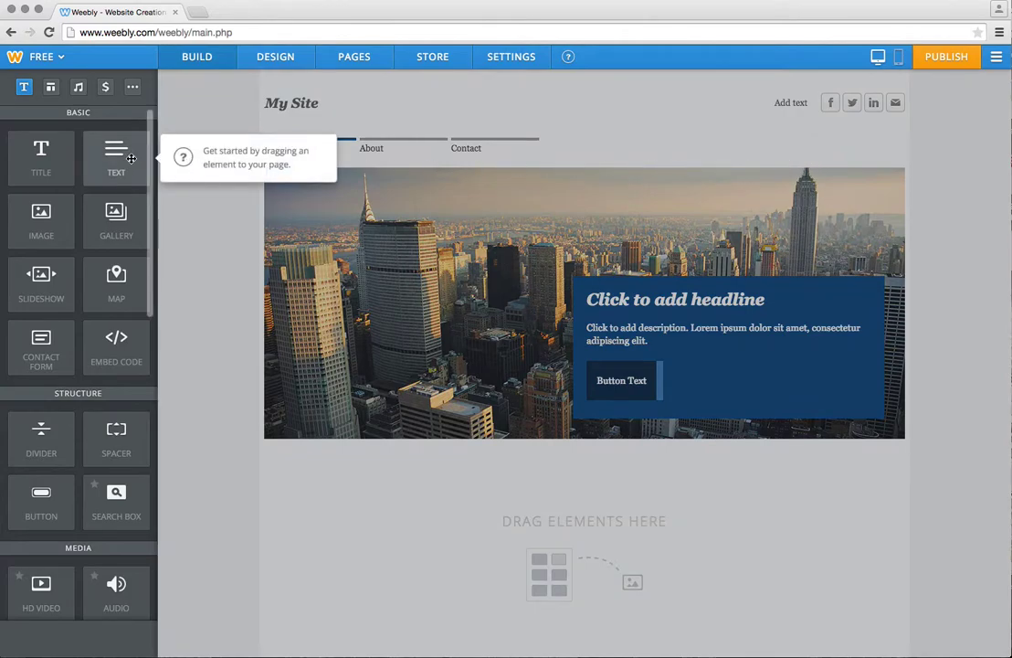
Replace the 'My Site' header title with the owner's full name.
click(443, 111)
mouse_move(283, 103)
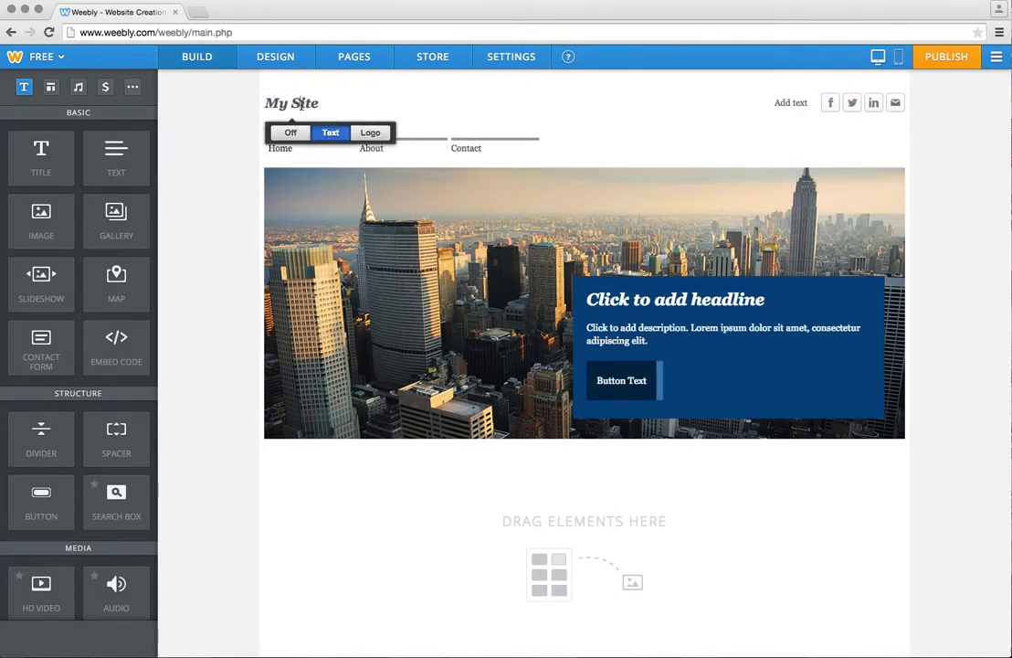
drag(318, 102, 246, 102)
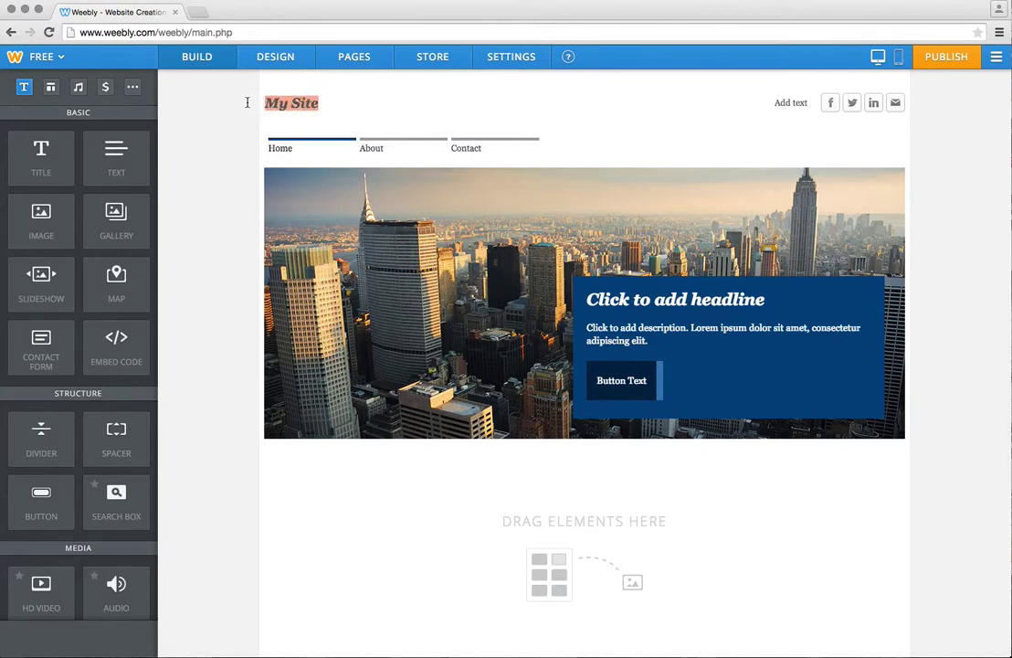
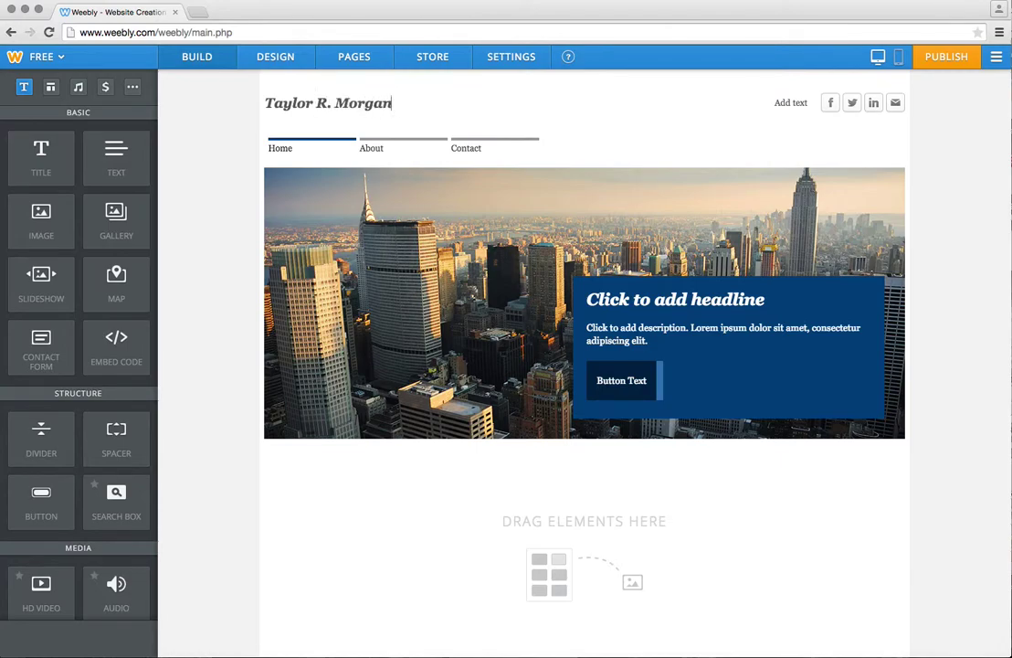
click(727, 300)
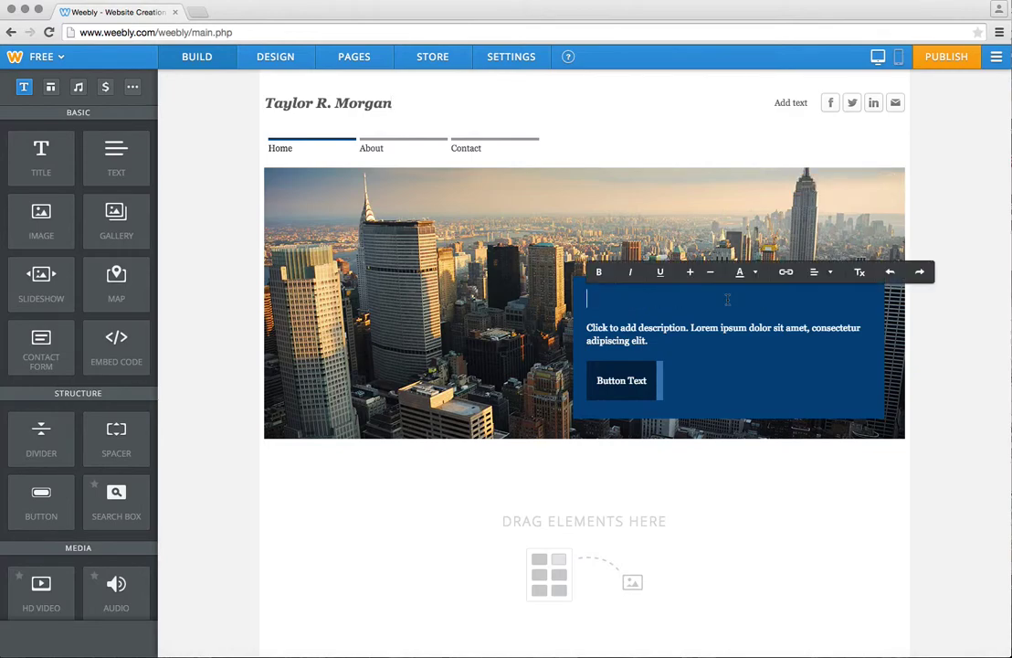
Set the banner to 'Career Portfolio' with 'This site contains information for' plus the owner's name.
text(Career Por)
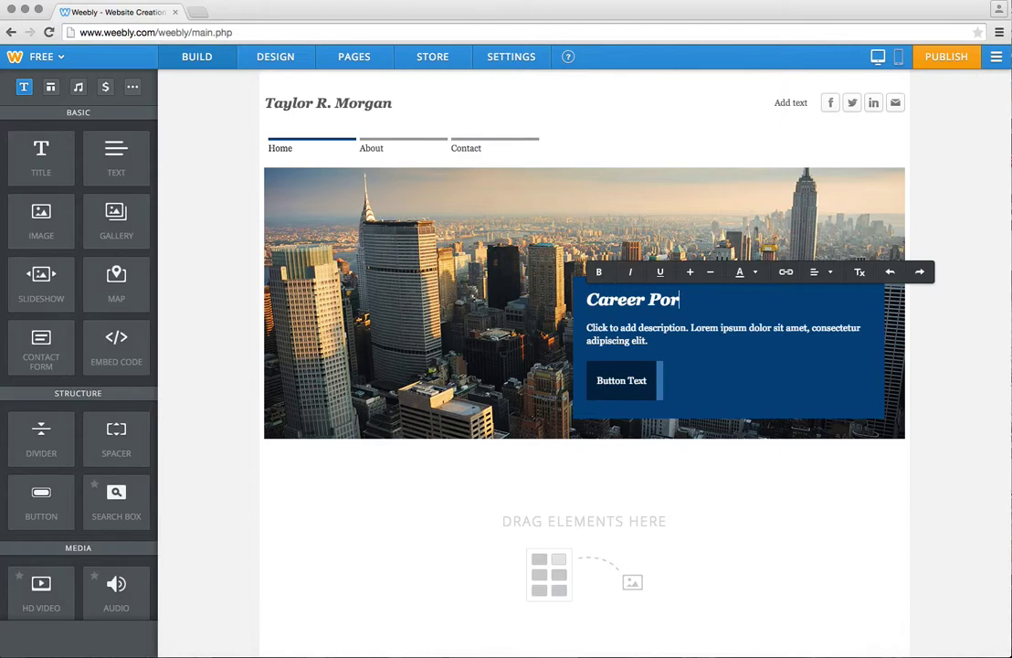
text(tfolio)
click(775, 336)
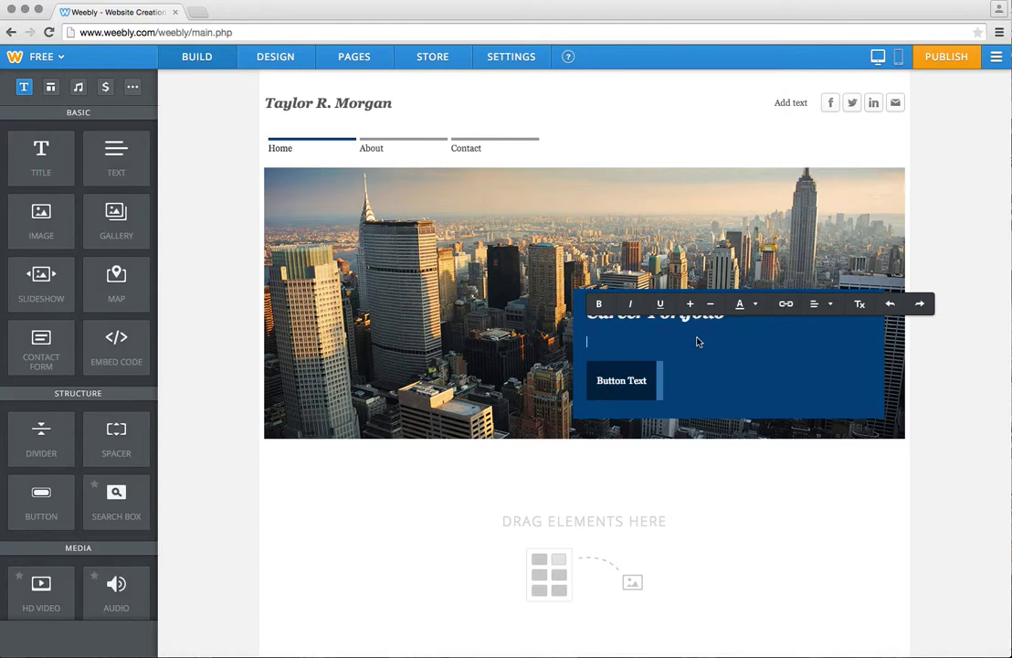
text(Thi)
text(s site contain)
text(s inform)
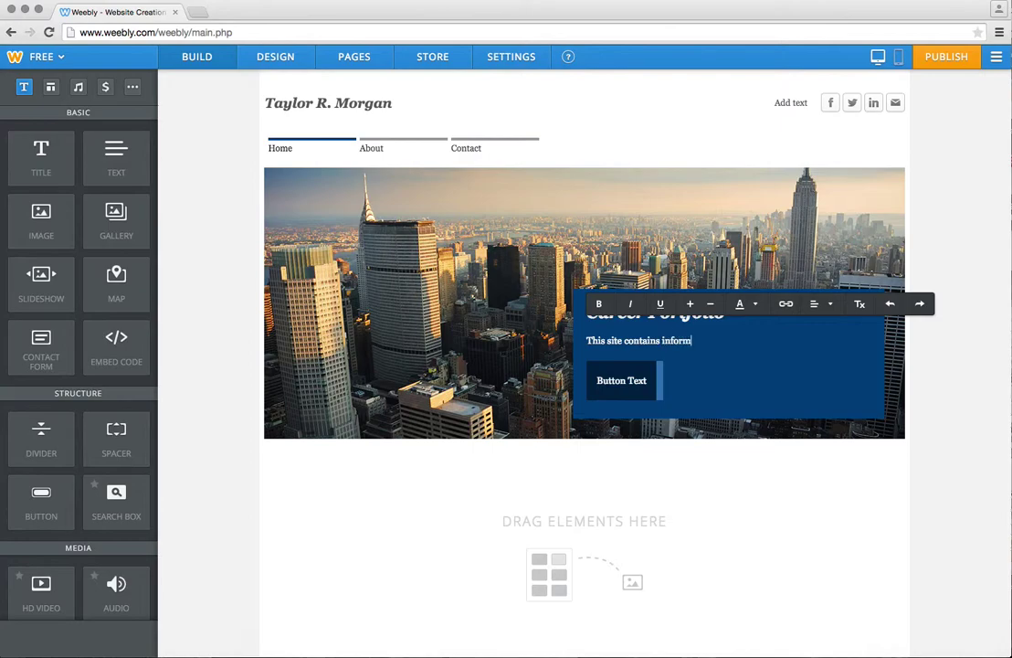
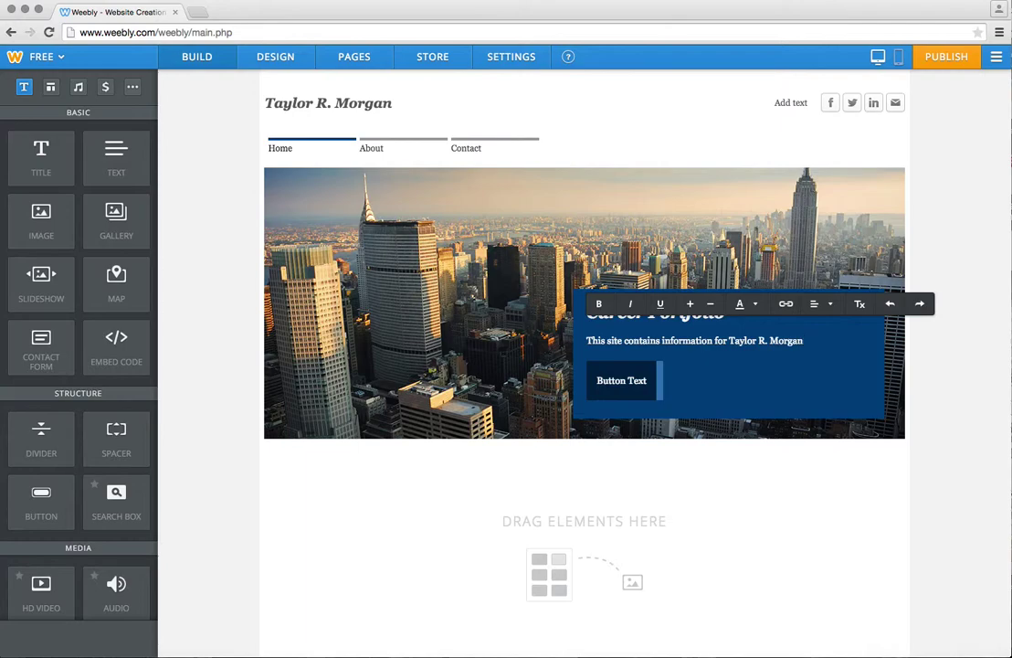
click(640, 142)
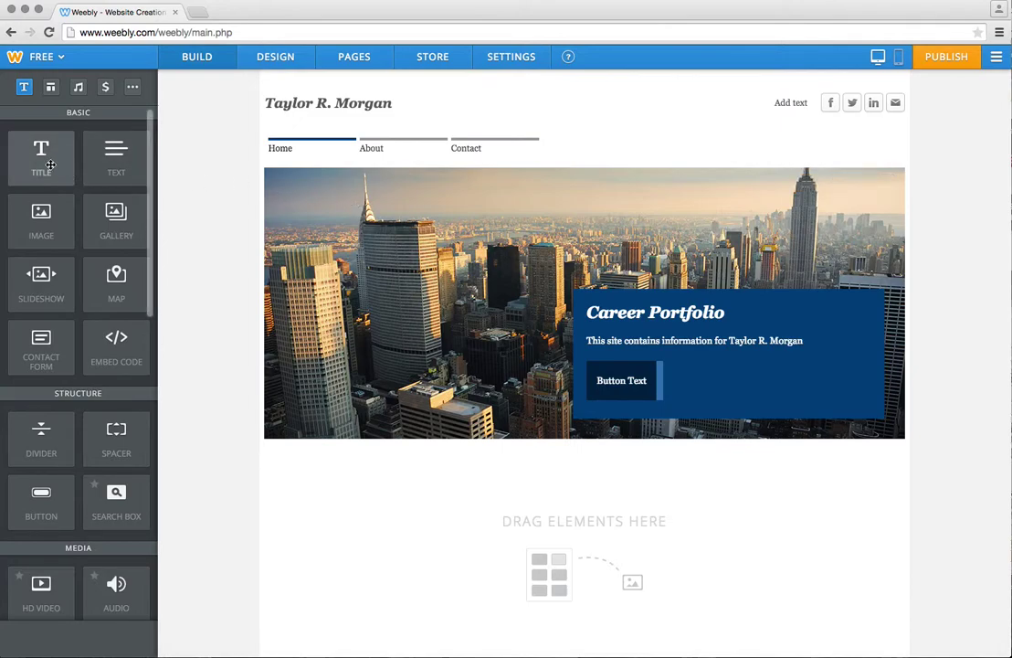
Add a title block below the banner reading 'Personal Bio', followed by an empty line.
drag(49, 164, 314, 525)
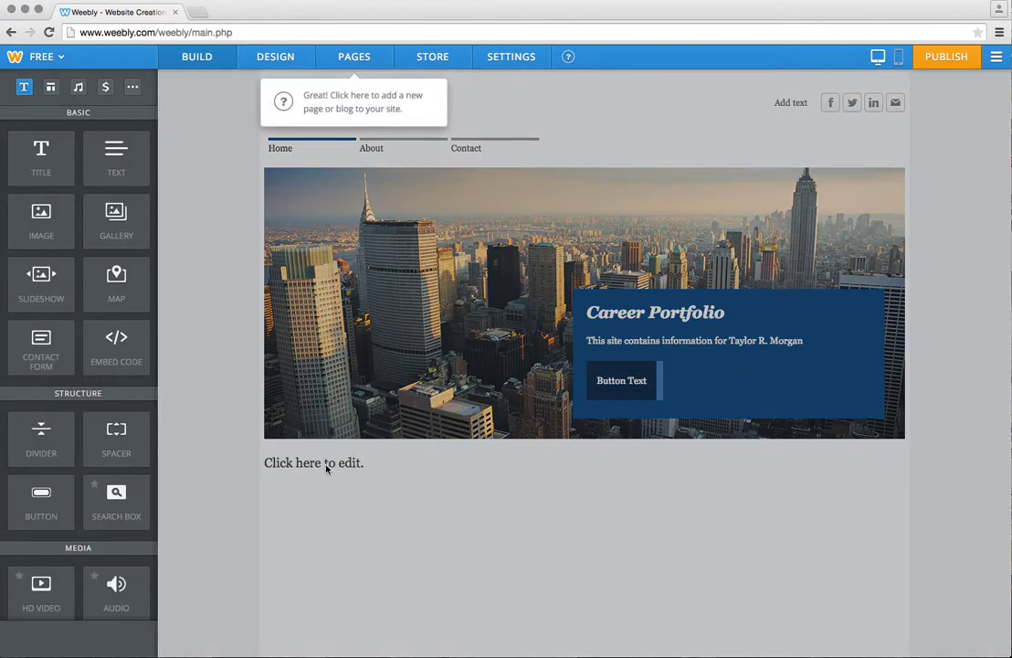
click(329, 464)
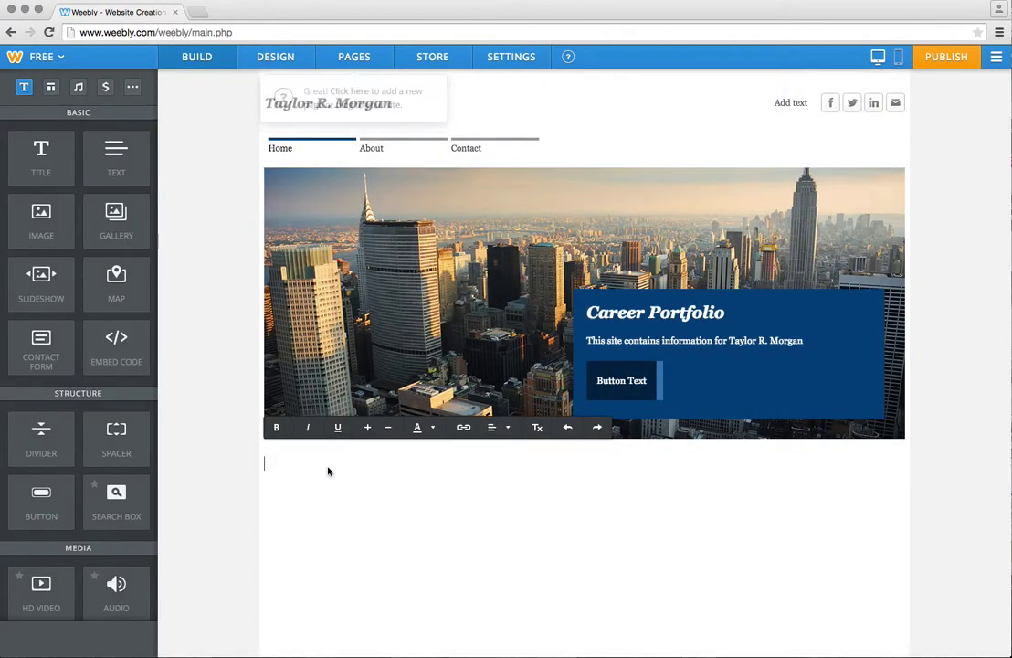
text(Bi)
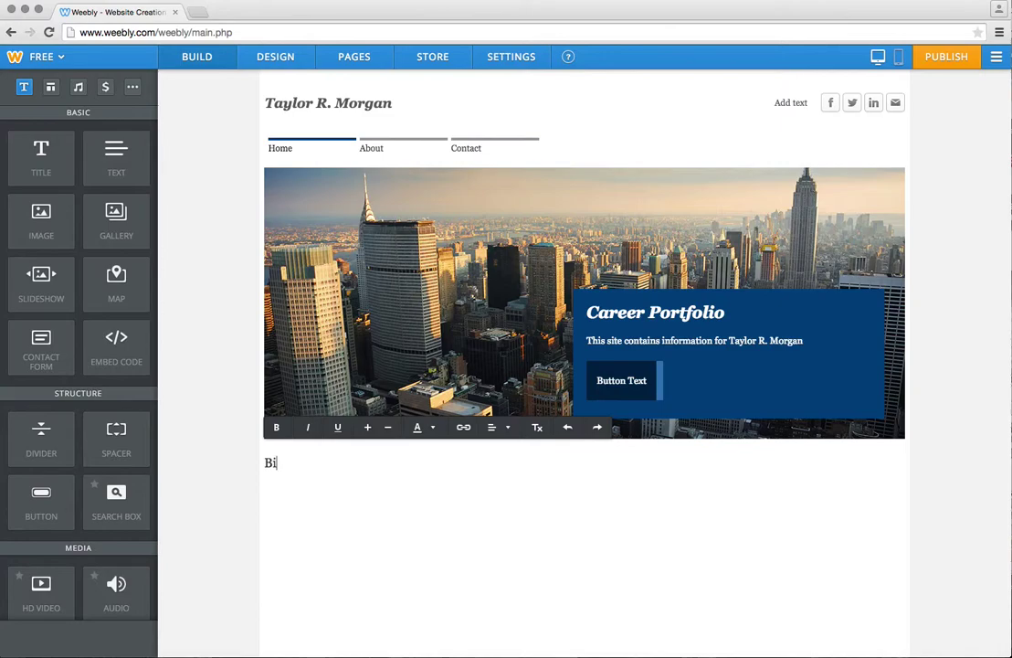
text(ography)
key(BackSpace)
key(BackSpace)
key(BackSpace)
key(BackSpace)
key(BackSpace)
key(BackSpace)
key(BackSpace)
key(BackSpace)
key(BackSpace)
text(Personal Bio)
key(Return)
key(BackSpace)
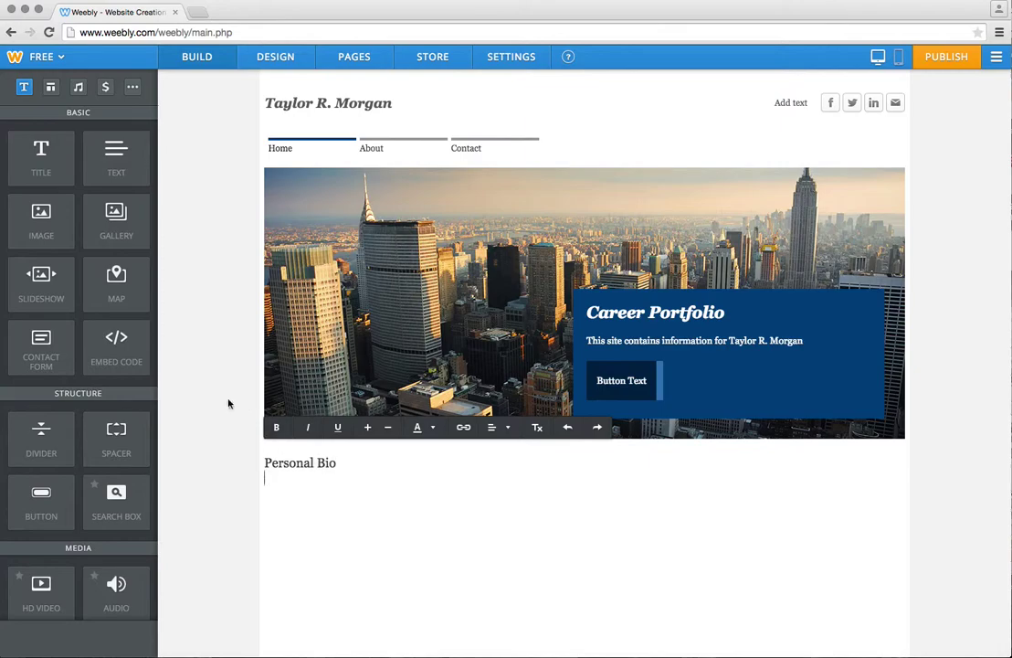
Make the 'Personal Bio' heading bold and enlarge its font size by two steps.
click(338, 464)
drag(338, 464, 258, 464)
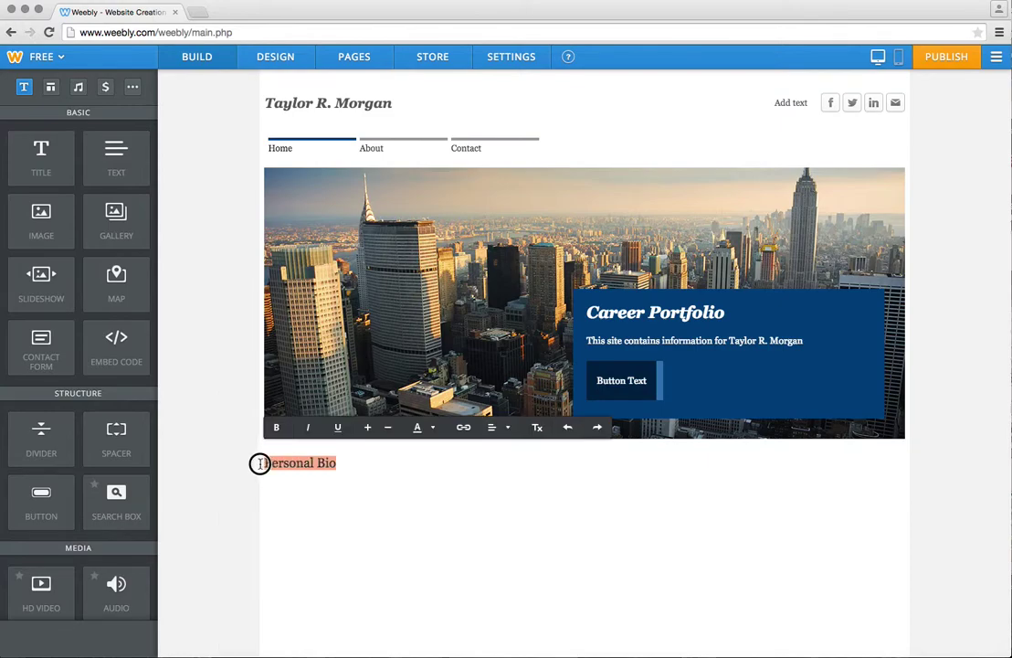
click(274, 426)
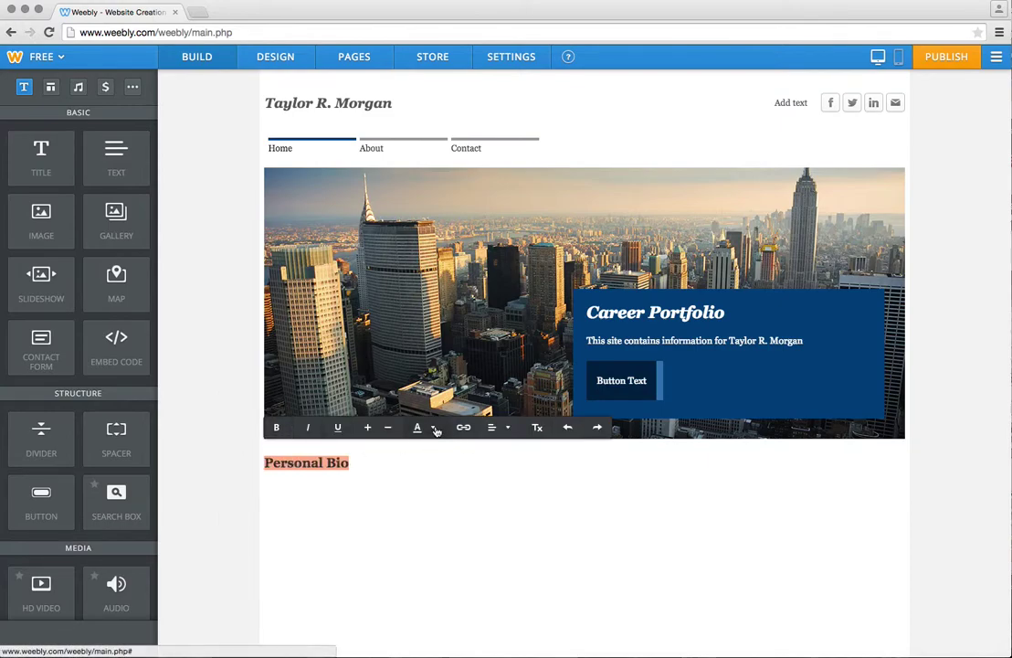
click(508, 428)
click(537, 429)
click(368, 428)
click(368, 428)
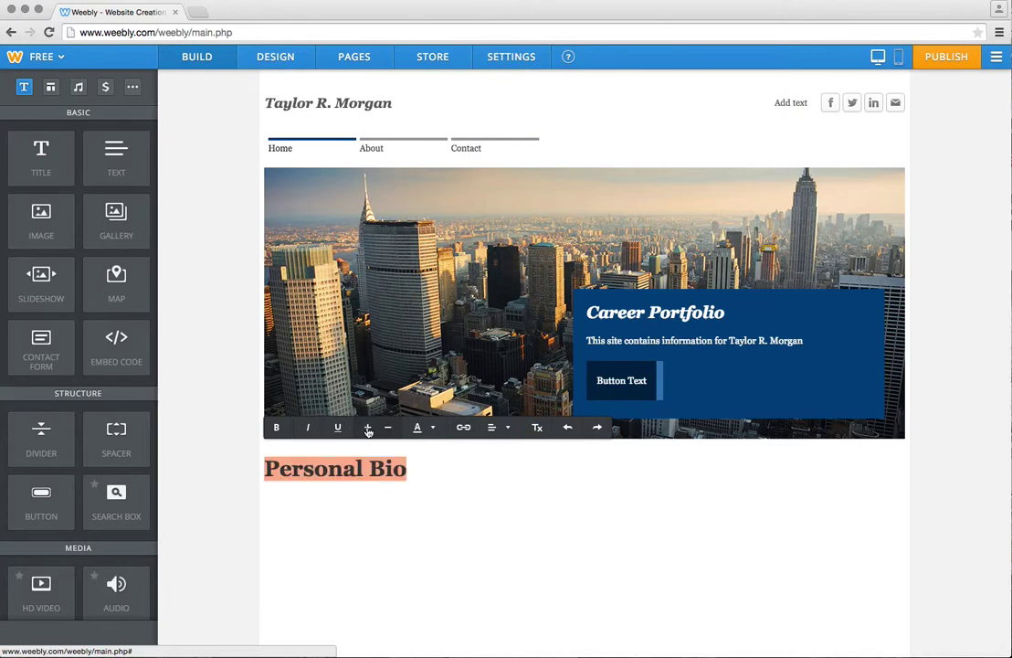
click(429, 468)
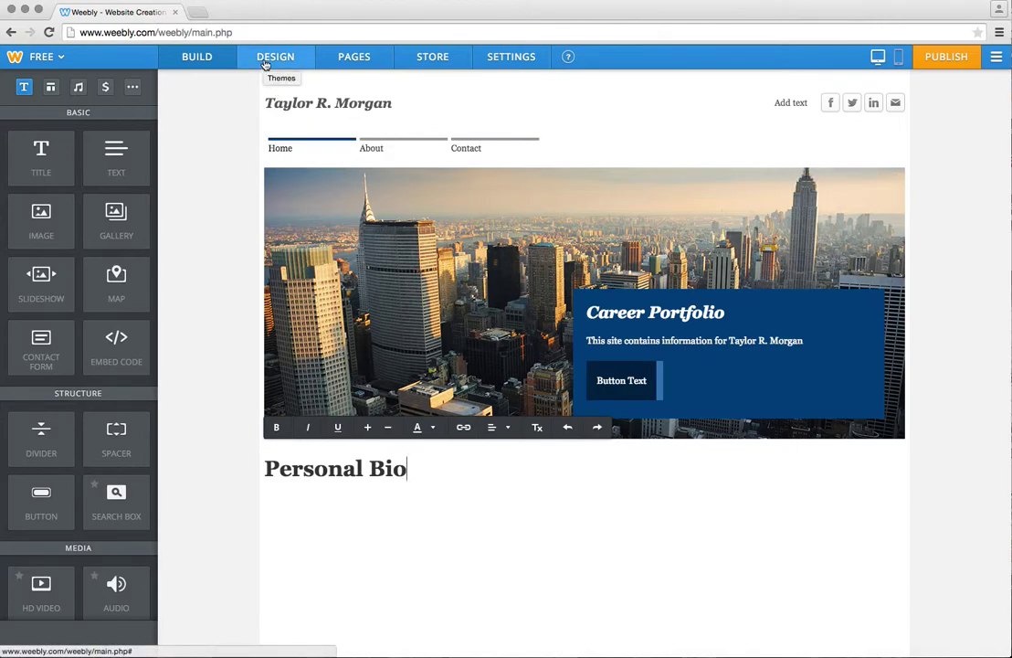
Place a Text element just below 'Personal Bio' to hold the bio paragraph.
scroll(80, 203, down, 5)
scroll(80, 203, down, 5)
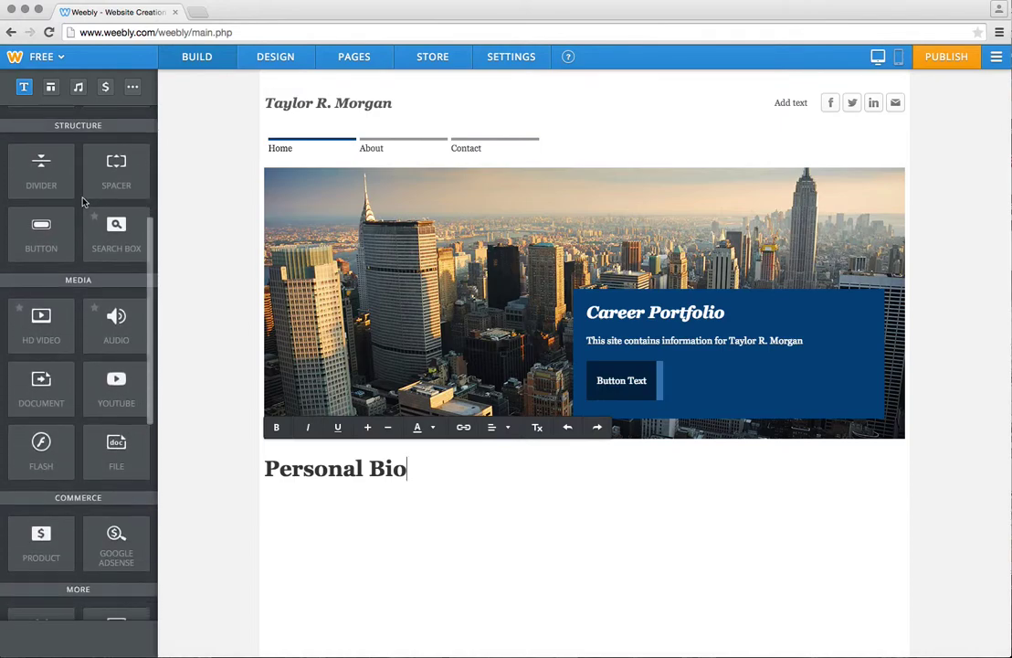
scroll(83, 196, down, 5)
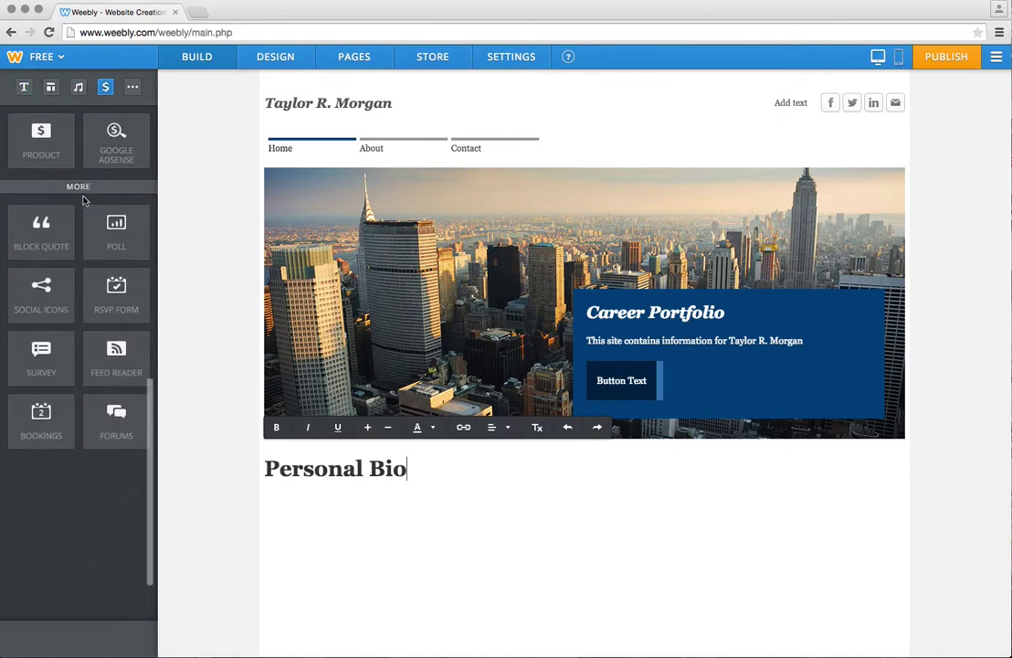
scroll(83, 200, up, 5)
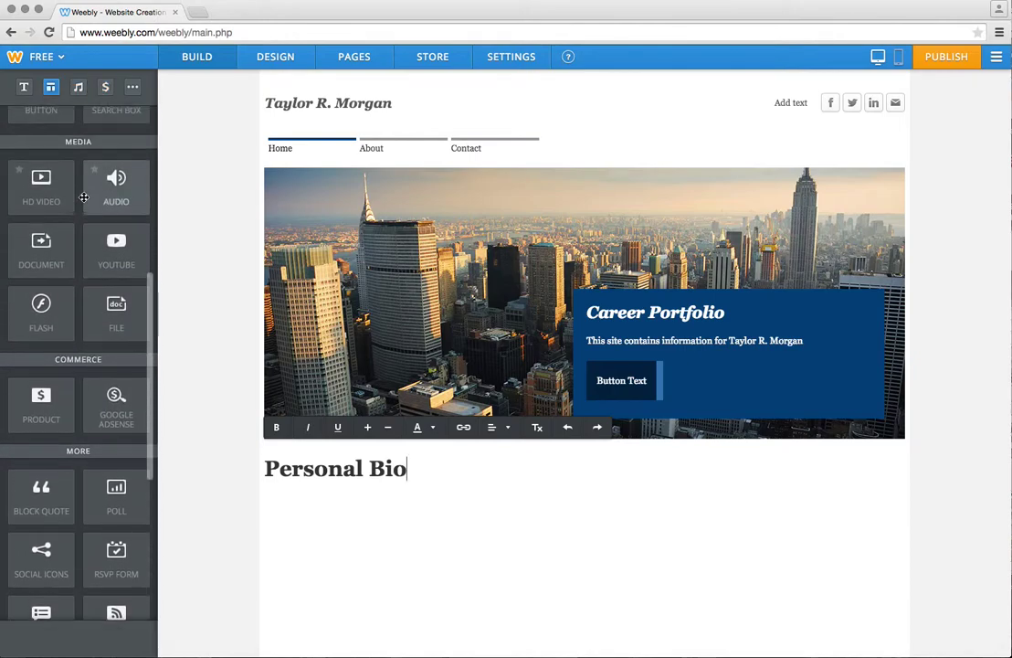
scroll(83, 199, up, 4)
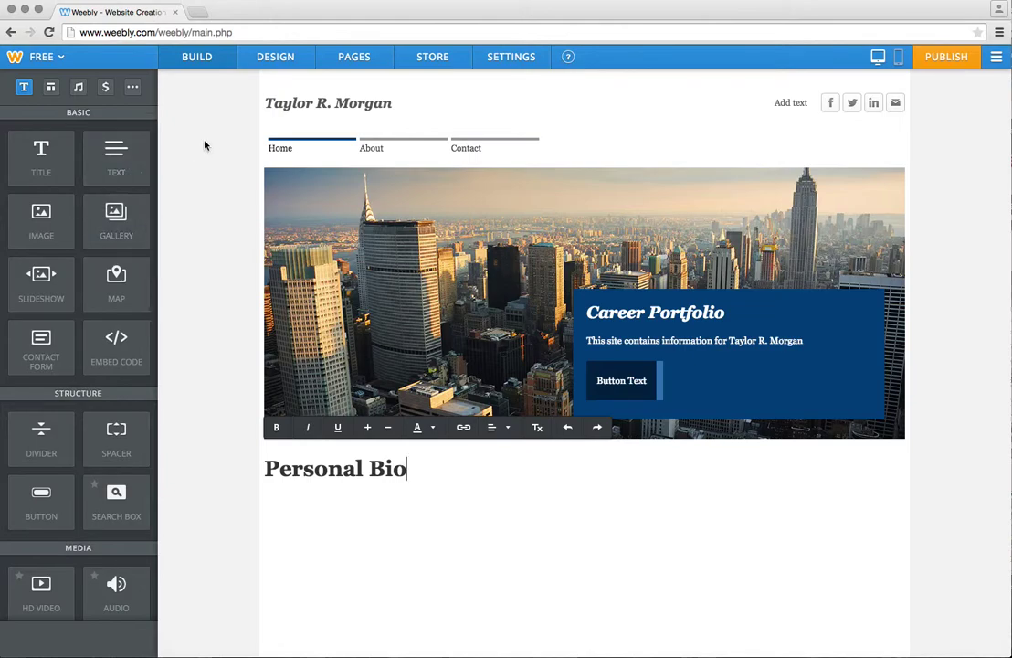
drag(125, 163, 345, 551)
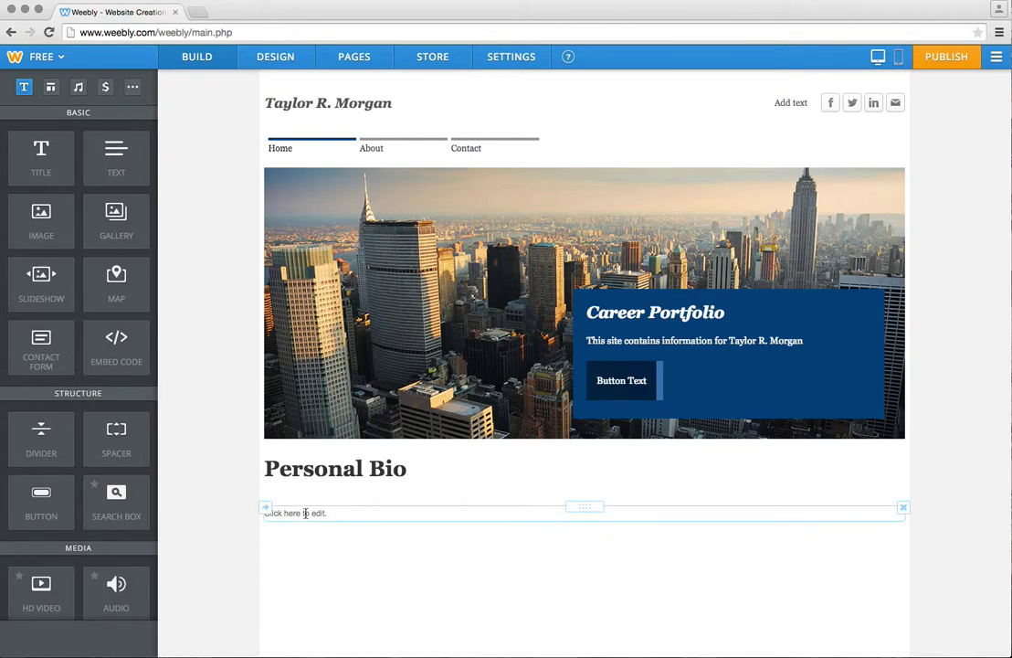
Check the Design font options, then view the Pages list with Home's settings.
click(273, 58)
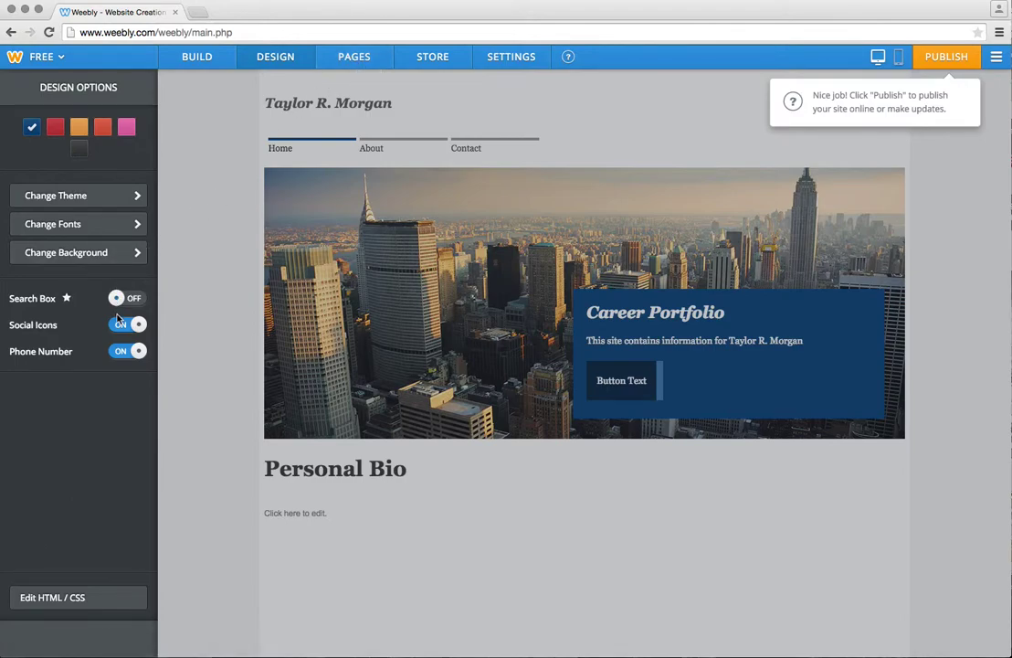
click(137, 225)
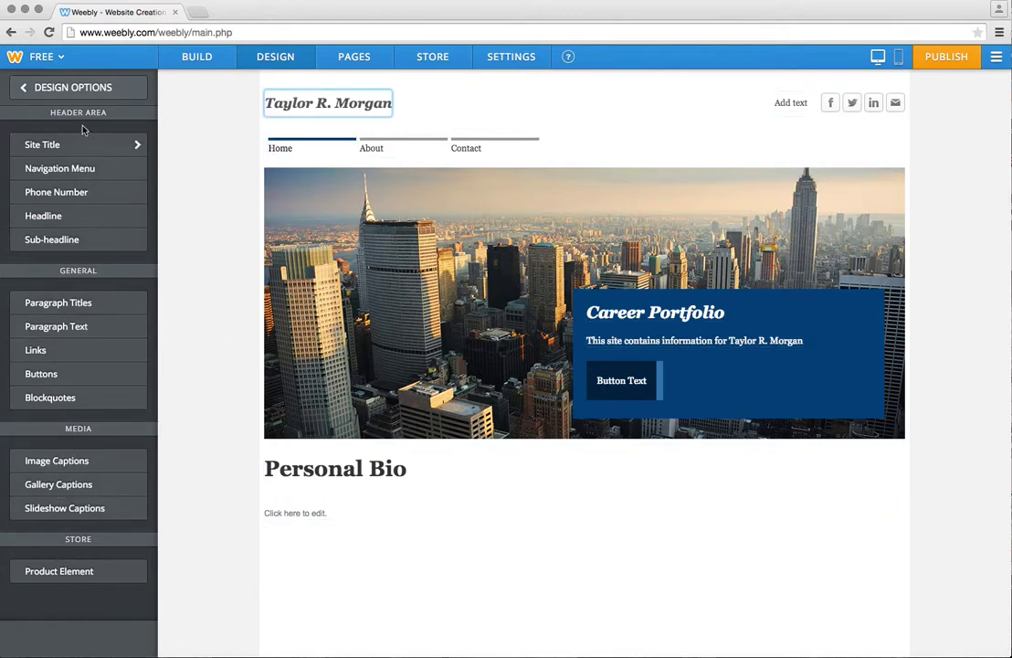
click(364, 60)
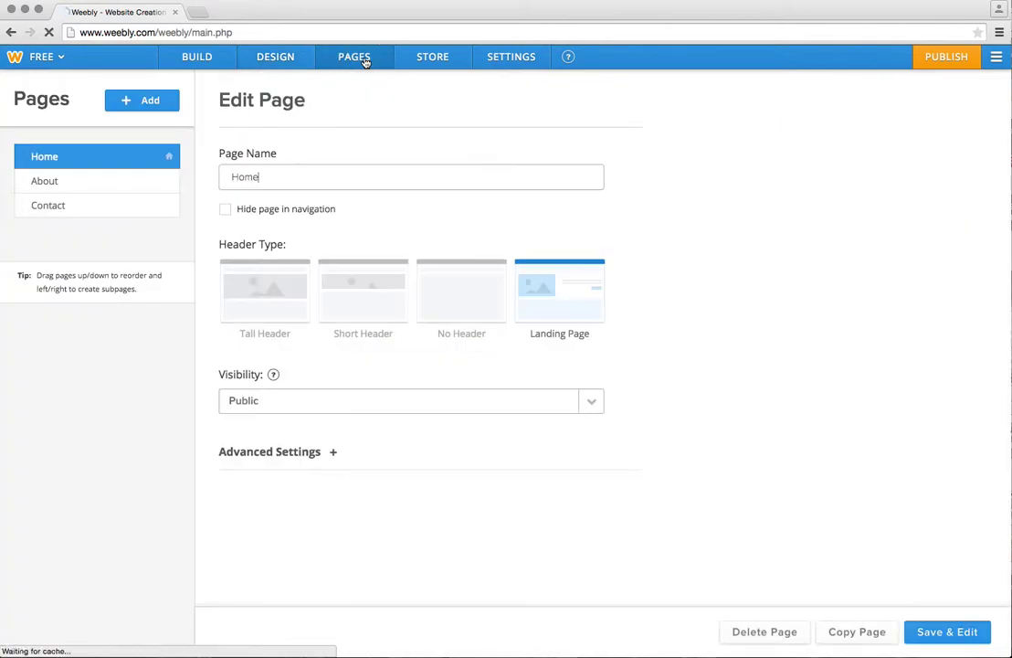
Change the About page's name to 'Resume and References'.
click(103, 185)
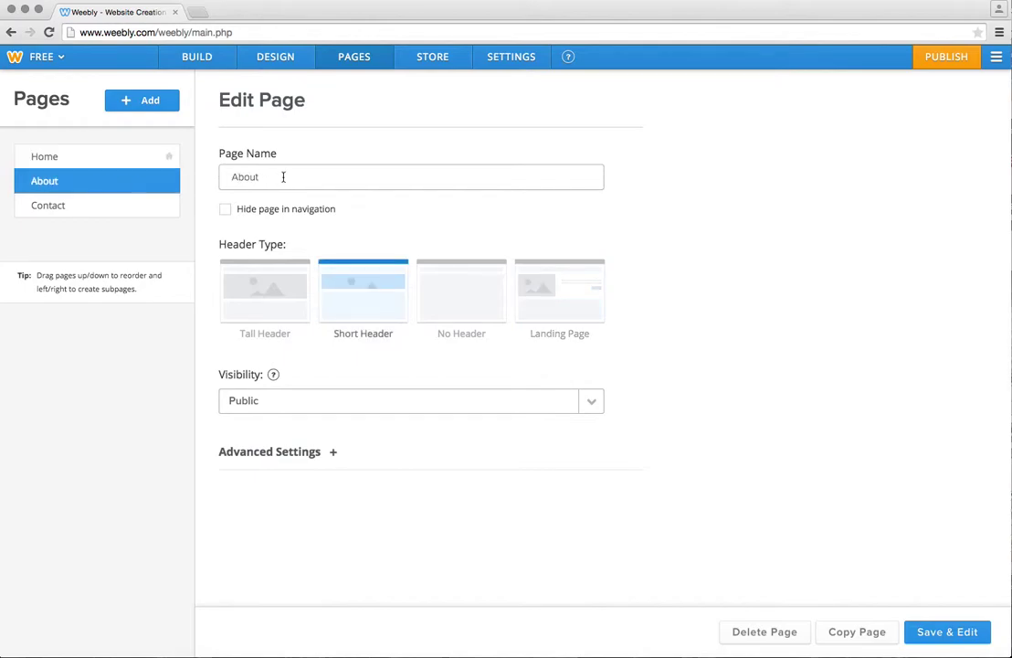
drag(278, 177, 210, 176)
text(Resume and References)
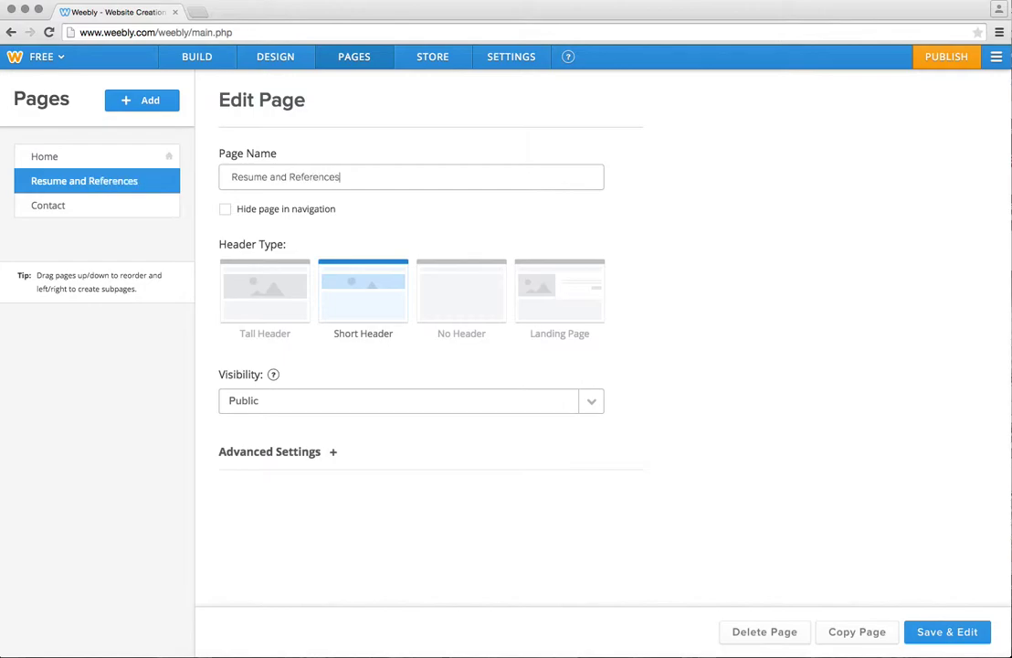
click(134, 211)
Change the Contact page's name to 'Educational Coursework' and show the add-page options.
click(270, 176)
drag(269, 176, 215, 175)
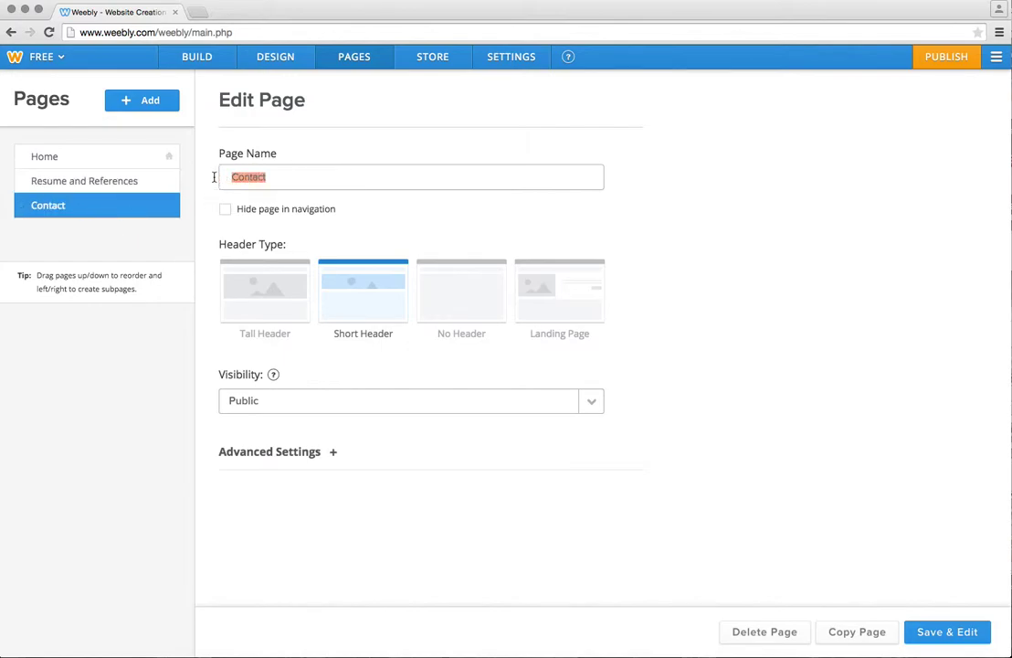
text(C)
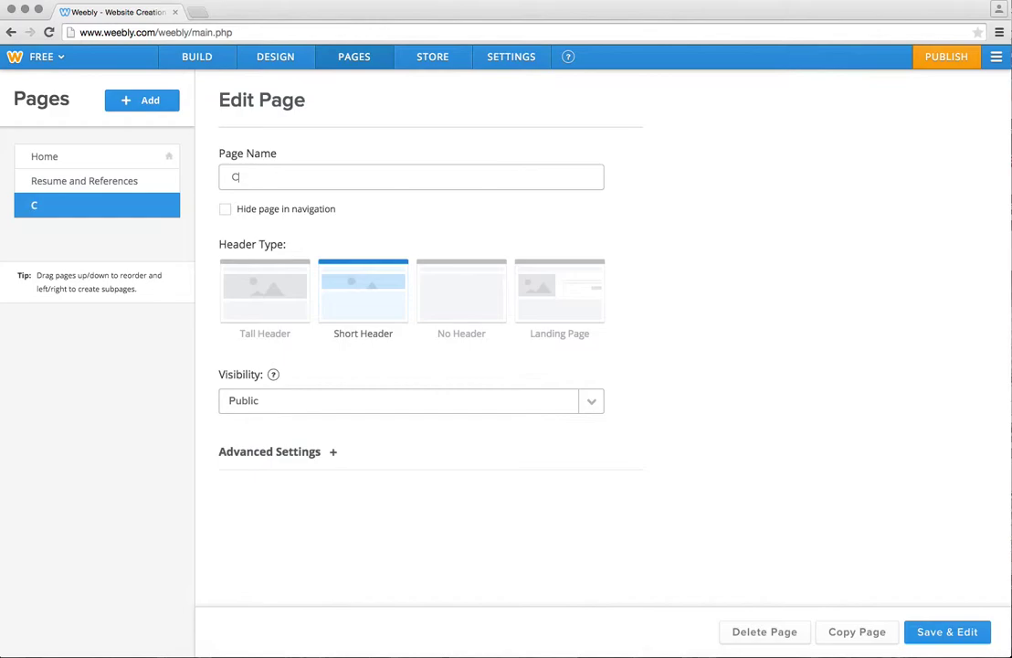
key(BackSpace)
text(Education)
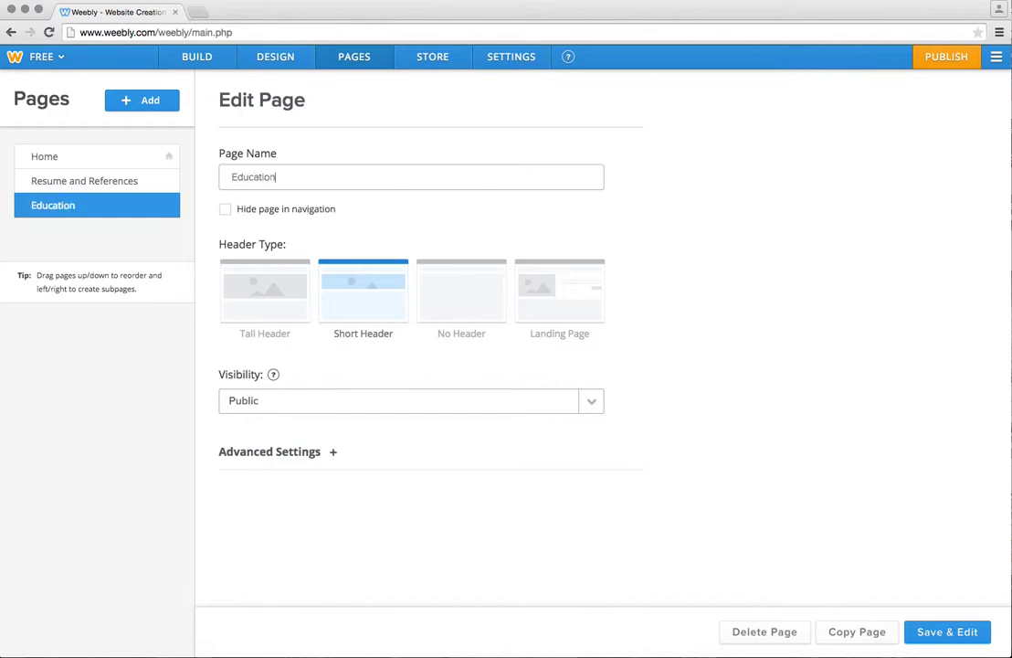
text(al Coursework)
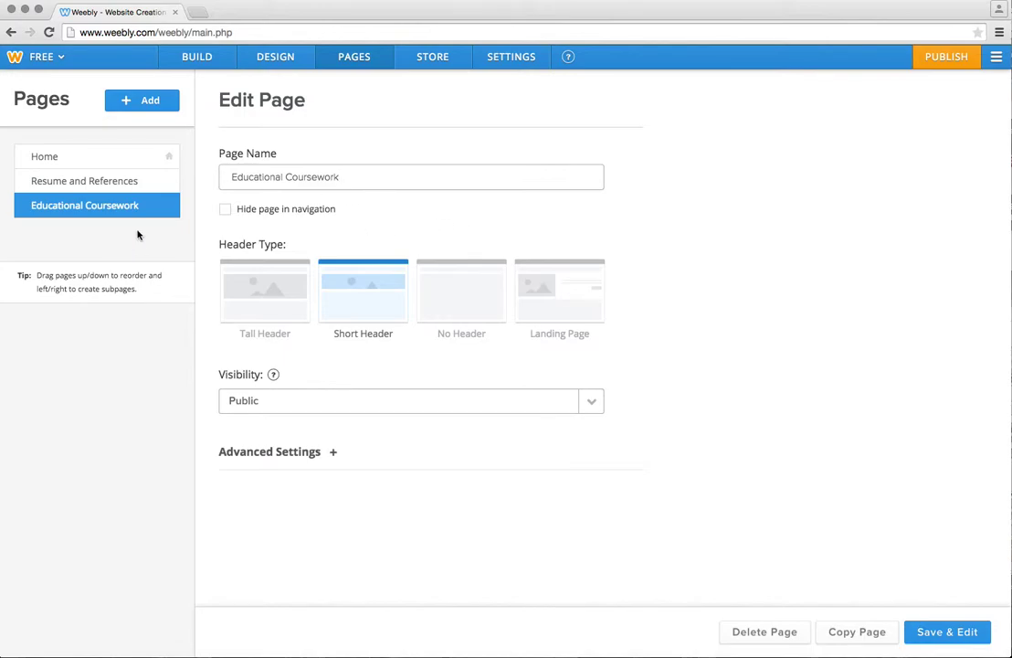
click(150, 106)
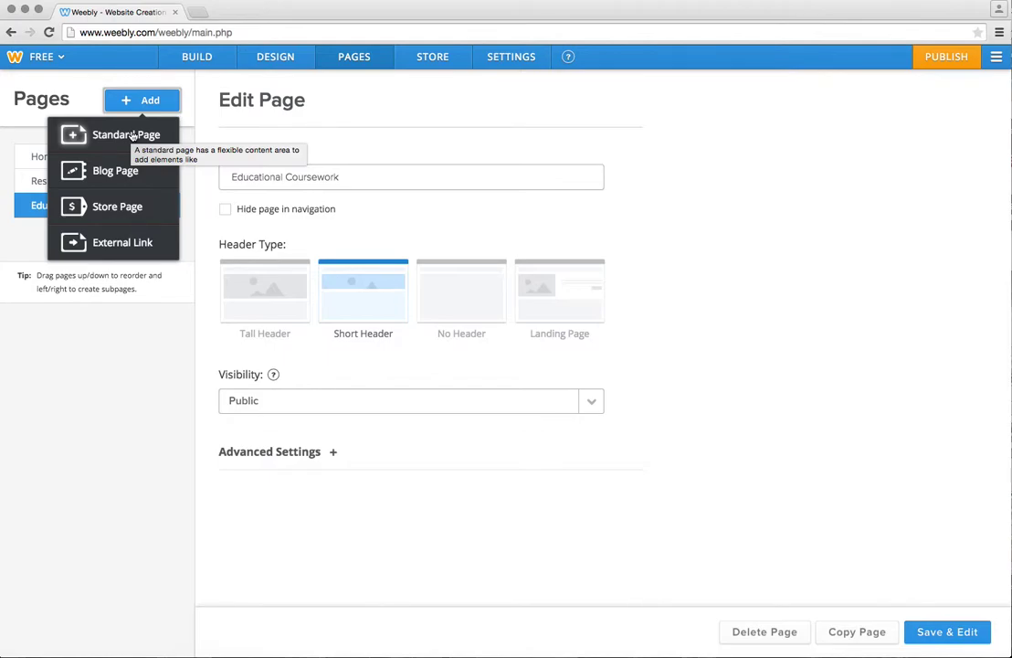
Add a standard page, left as 'Untitled', below Educational Coursework and dismiss the subpage tip.
click(133, 136)
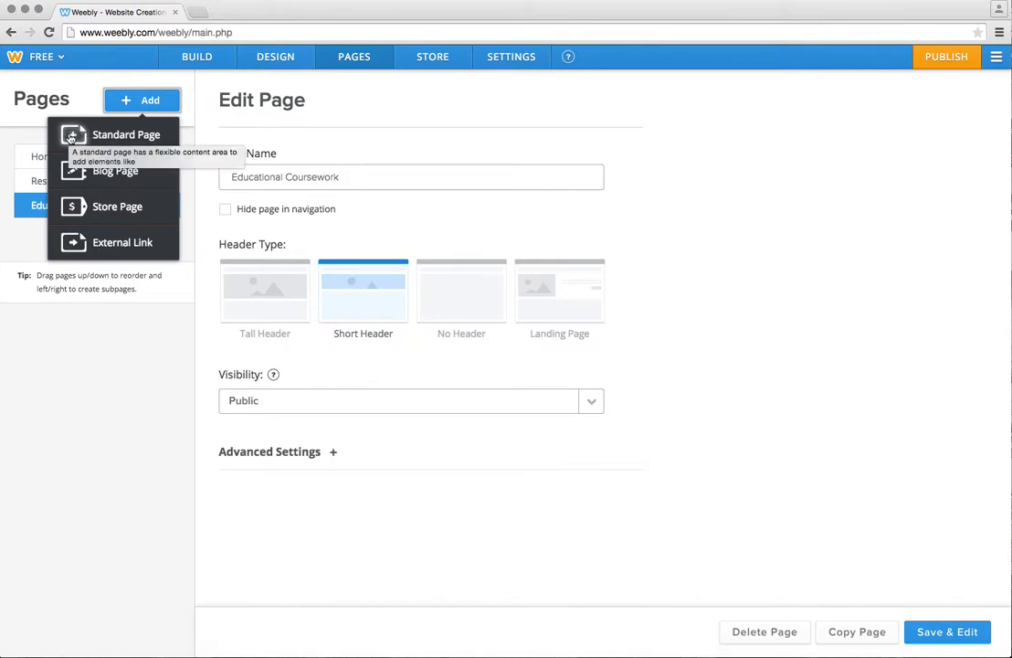
click(71, 137)
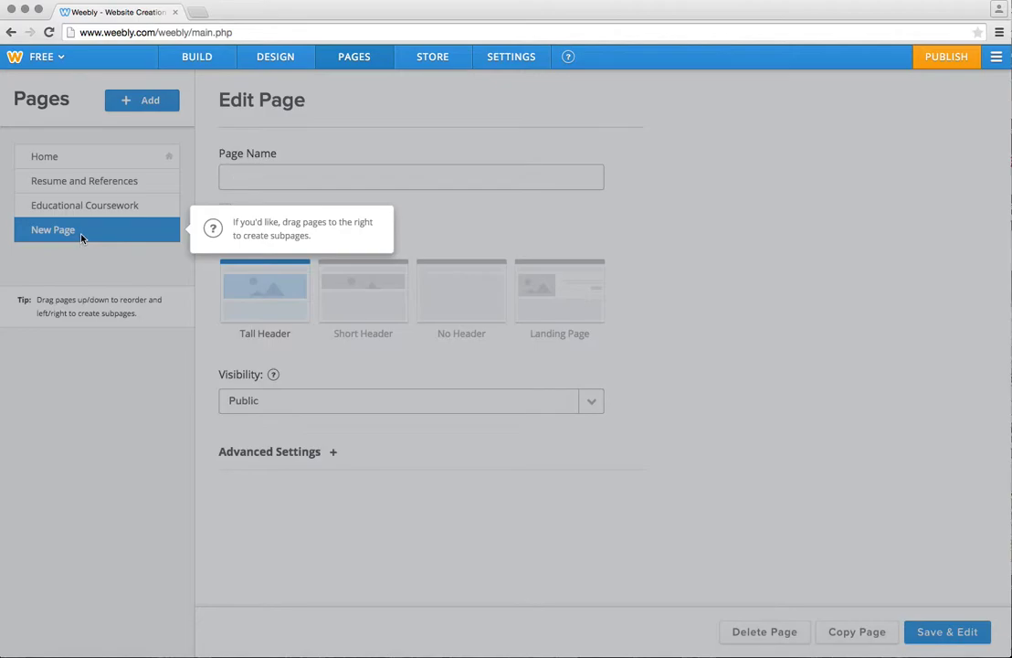
click(80, 236)
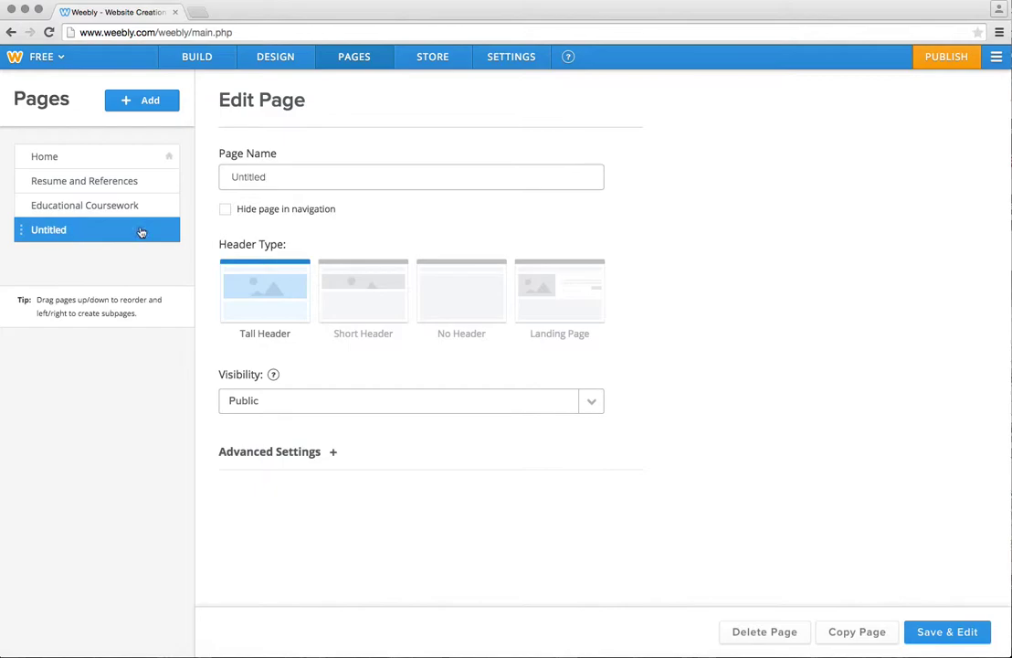
Rename 'Untitled' to 'Sports Entertainment and Recreation Marketing', make it a subpage of Educational Coursework, then Save & Edit.
drag(269, 173, 198, 179)
text(Sp)
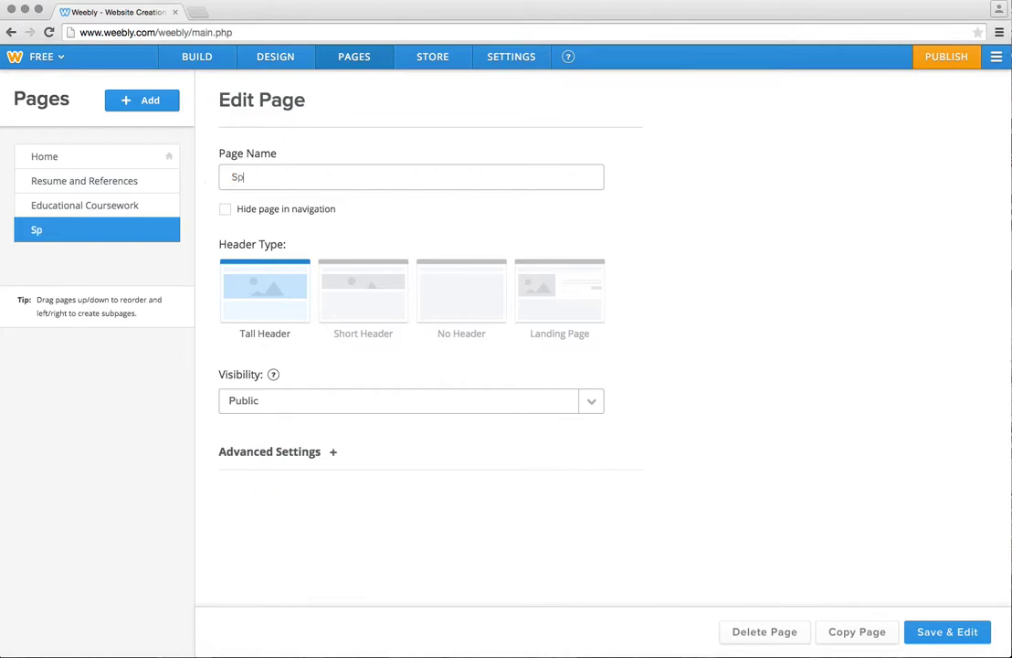
text(orts Entertainme)
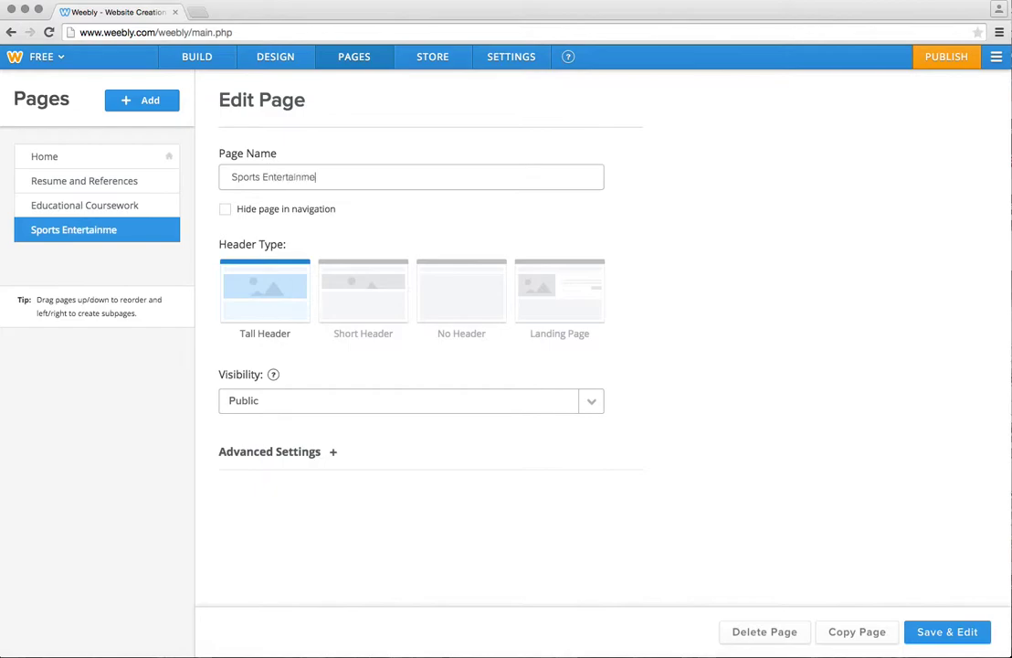
text(nt and Recrea)
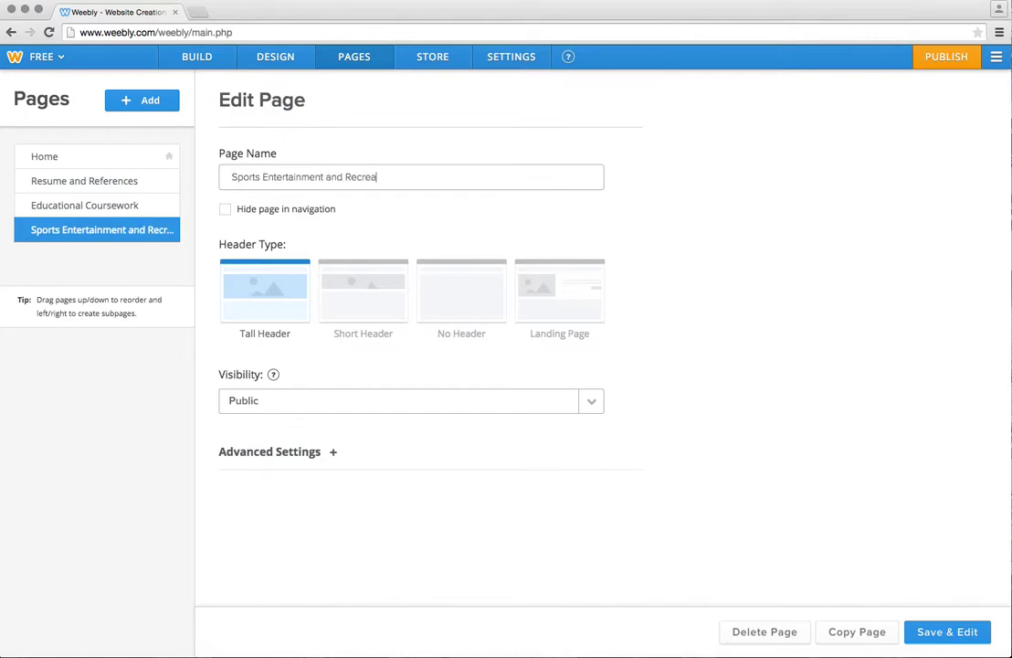
text(tion Marketing)
click(422, 240)
drag(26, 231, 49, 231)
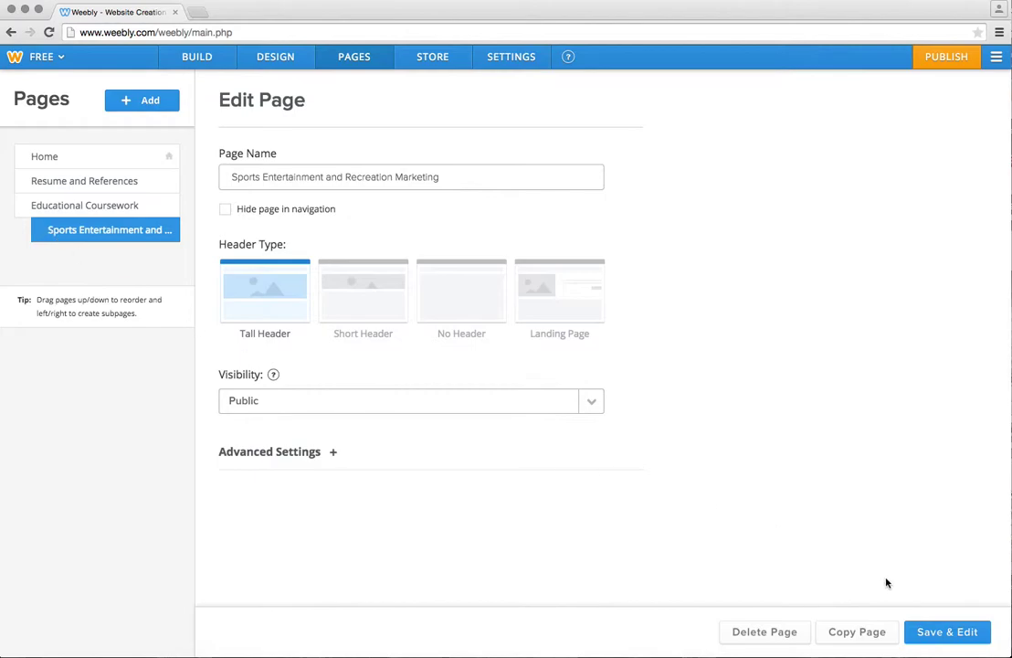
click(964, 633)
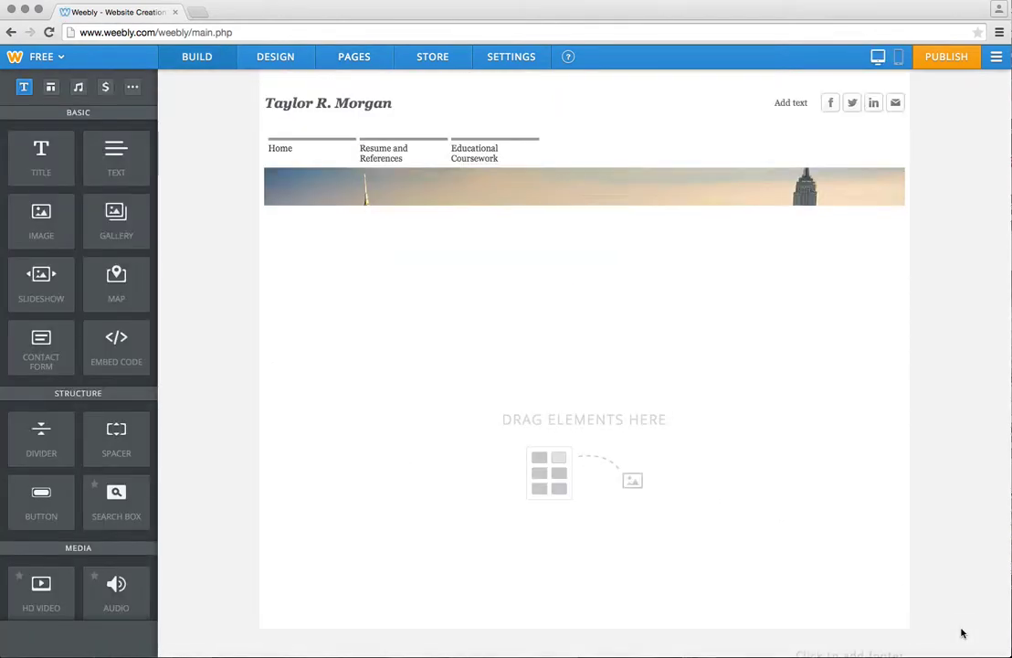